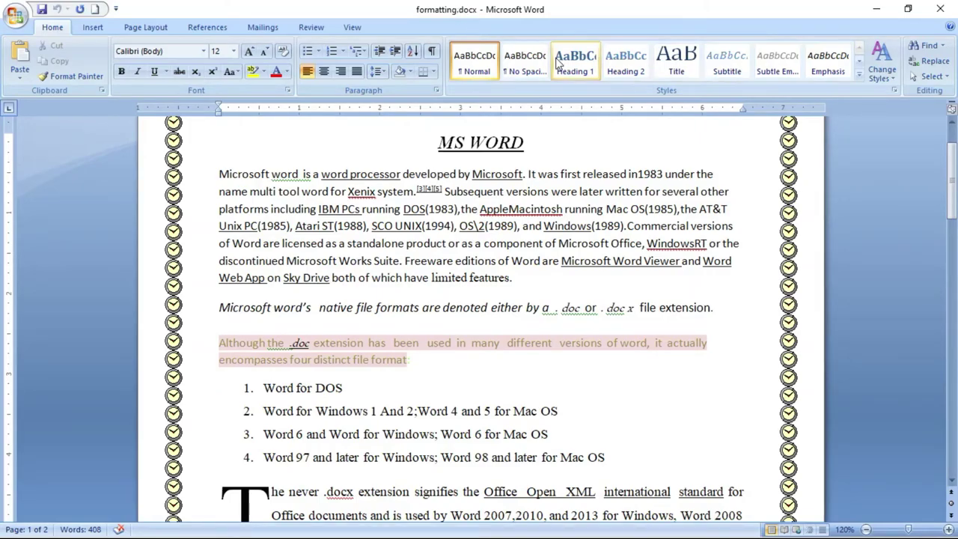
- Examine the numbered list of Word versions and the bulleted list of password types in formatting.docx
{"action": "scroll", "coordinate": [558, 63], "scroll_direction": "down", "scroll_amount": 3}
{"action": "scroll", "coordinate": [479, 300], "scroll_direction": "up", "scroll_amount": 3}
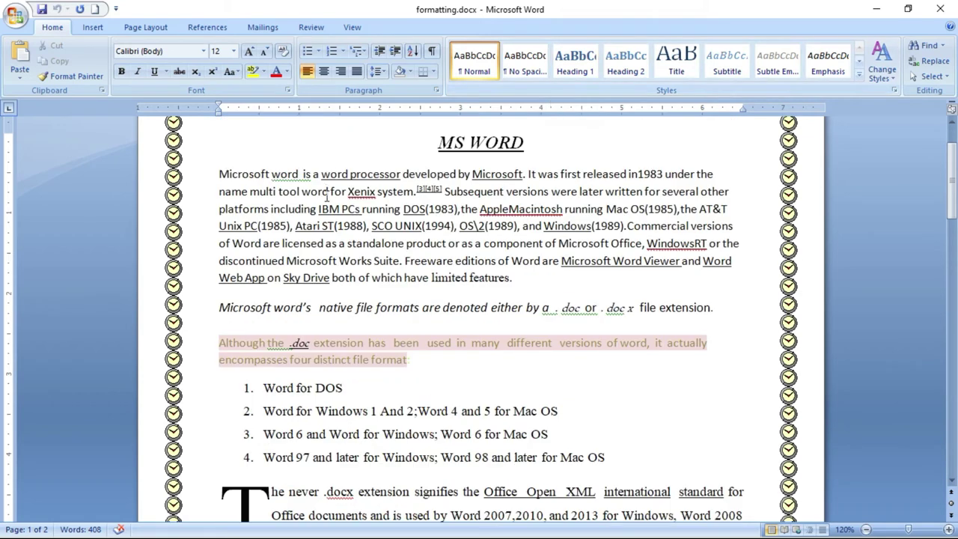
{"action": "left_click_drag", "start_coordinate": [262, 388], "coordinate": [633, 470]}
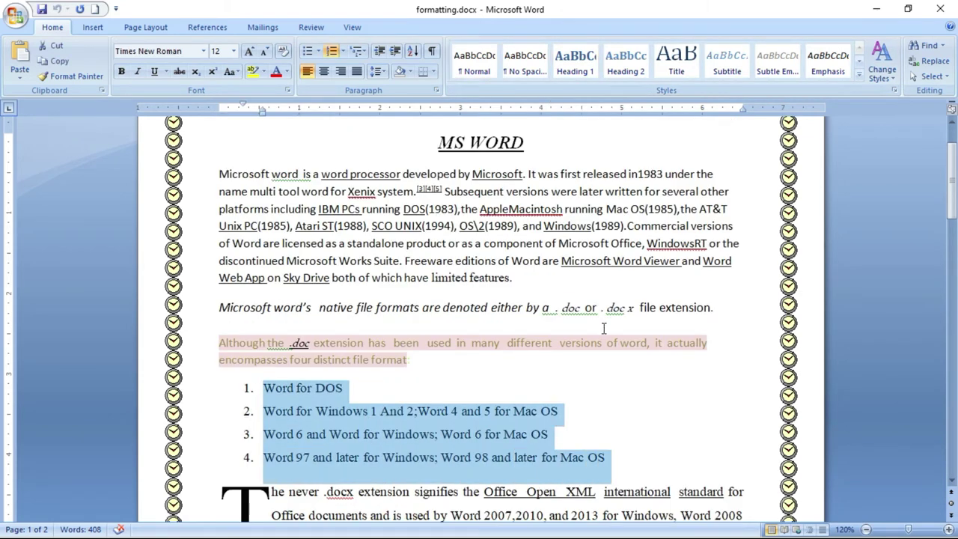
{"action": "scroll", "coordinate": [606, 336], "scroll_direction": "down", "scroll_amount": 7}
{"action": "left_click_drag", "start_coordinate": [535, 362], "coordinate": [232, 279]}
{"action": "left_click", "coordinate": [606, 317]}
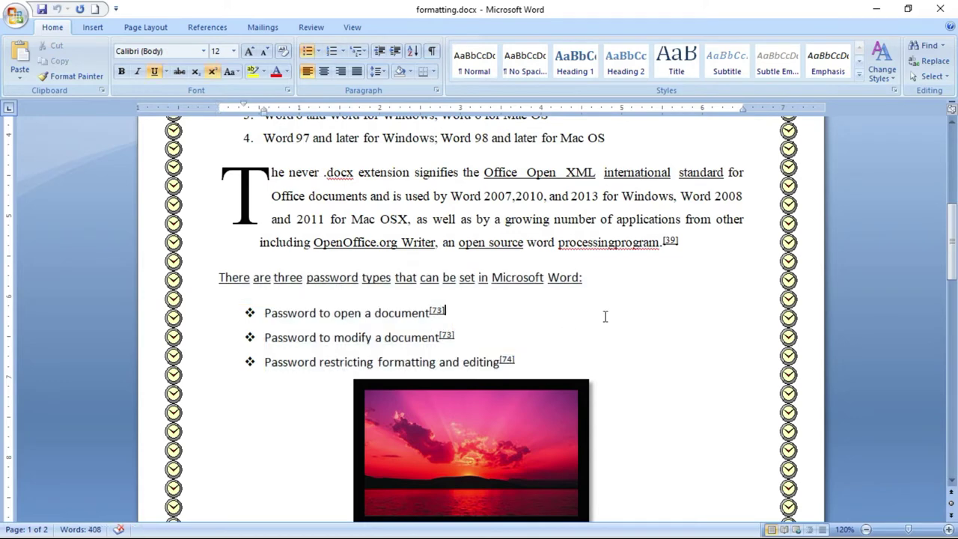
{"action": "scroll", "coordinate": [605, 317], "scroll_direction": "up", "scroll_amount": 3}
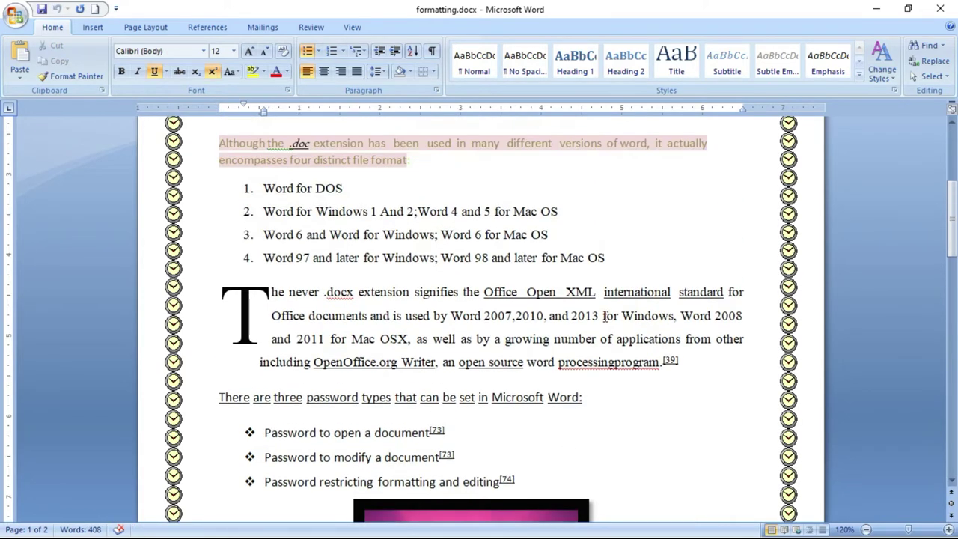
- Create a new blank document
{"action": "left_click", "coordinate": [15, 15]}
{"action": "left_click", "coordinate": [37, 45]}
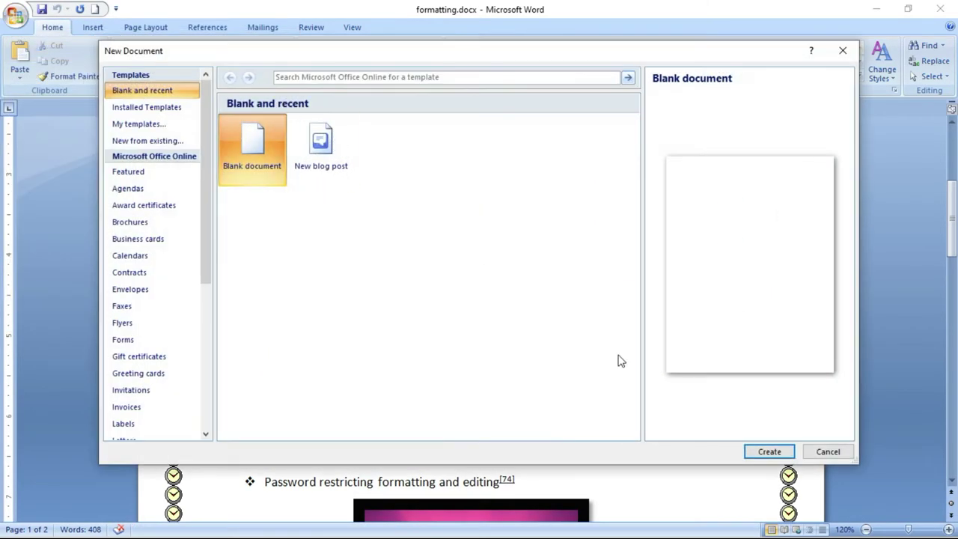
{"action": "left_click", "coordinate": [770, 452]}
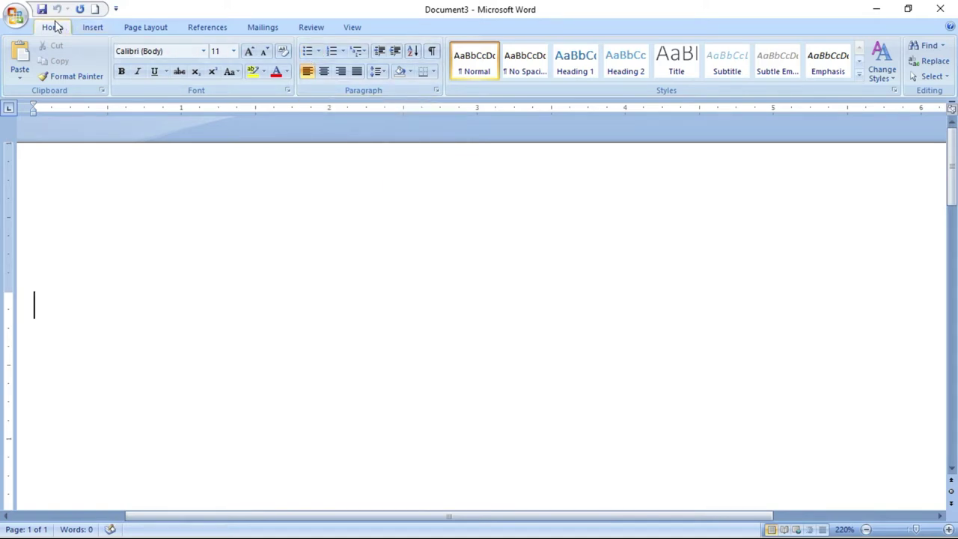
- Start a bulleted list with round bullets and enter the items Tea and Coffee
{"action": "left_click", "coordinate": [319, 52]}
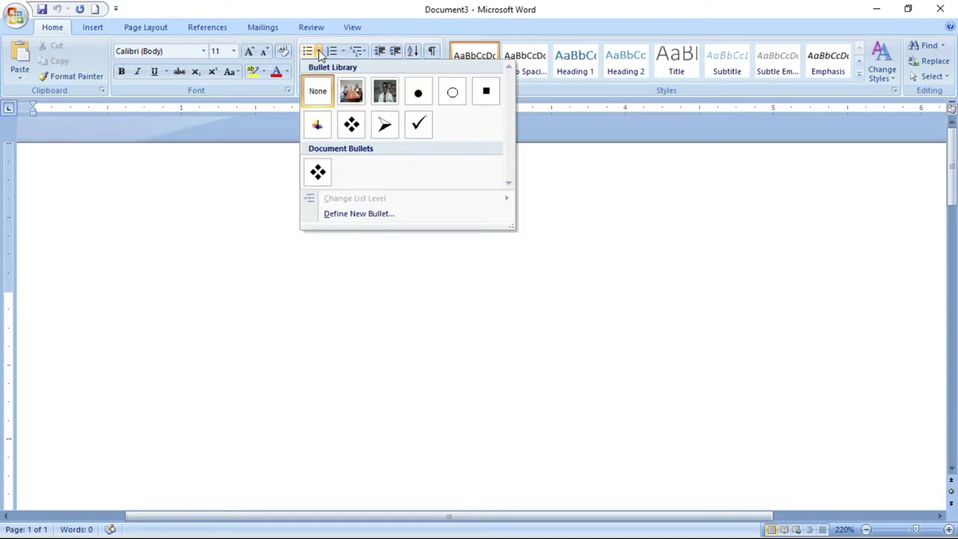
{"action": "left_click", "coordinate": [319, 51]}
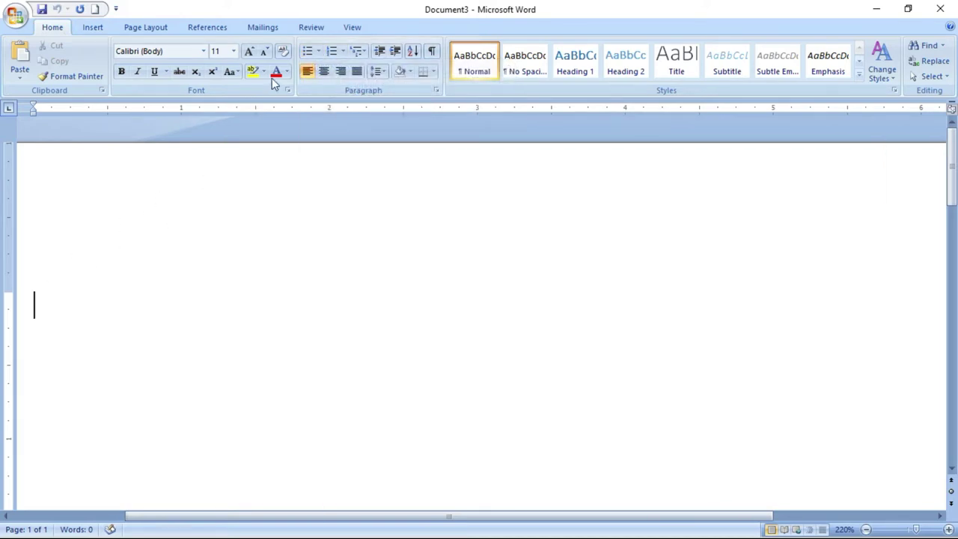
{"action": "left_click", "coordinate": [307, 51]}
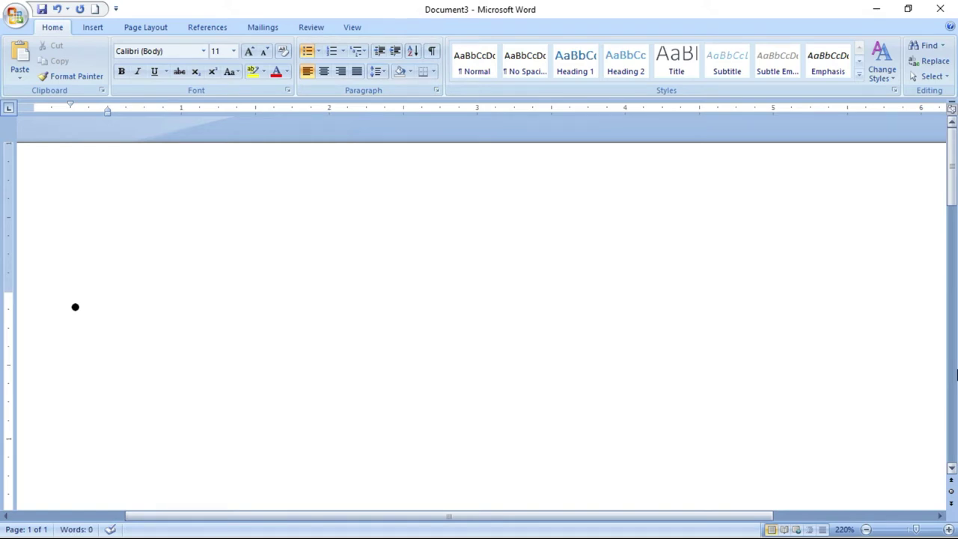
{"action": "type", "text": "tEA"}
{"action": "key", "text": "BackSpace"}
{"action": "key", "text": "BackSpace"}
{"action": "type", "text": "ea"}
{"action": "key", "text": "Return"}
{"action": "type", "text": "Cof"}
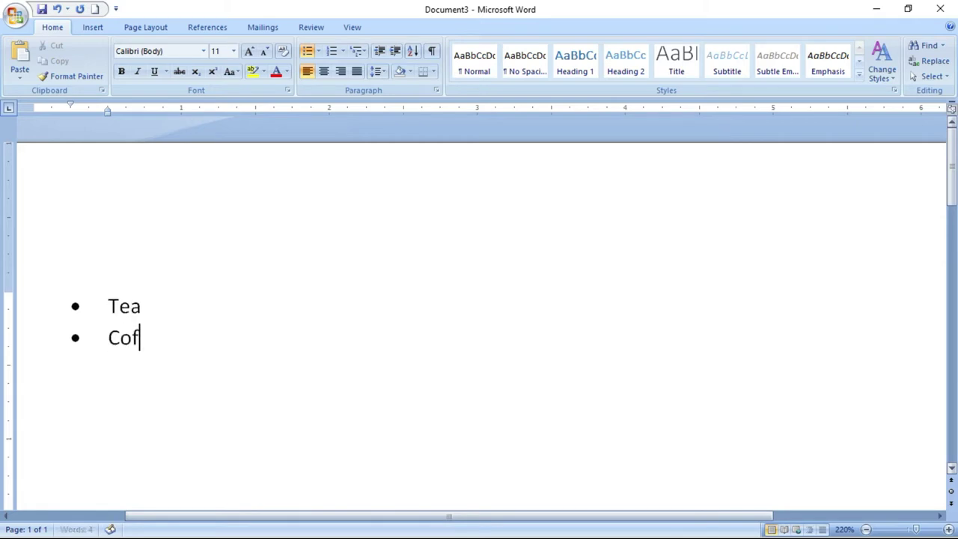
{"action": "type", "text": "fee"}
{"action": "key", "text": "Return"}
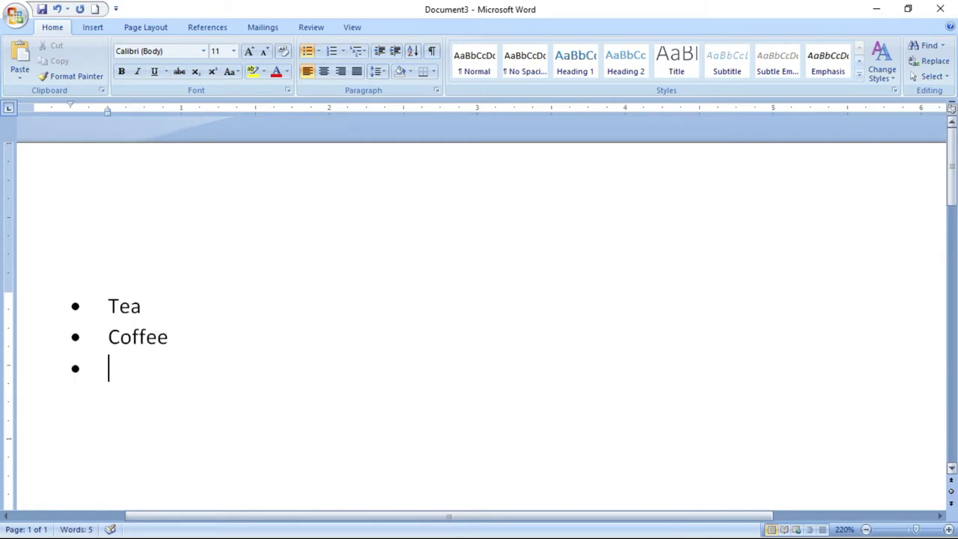
- Add the bulleted items Boost, Maltova and Complan, and end the bulleted list
{"action": "type", "text": "boost"}
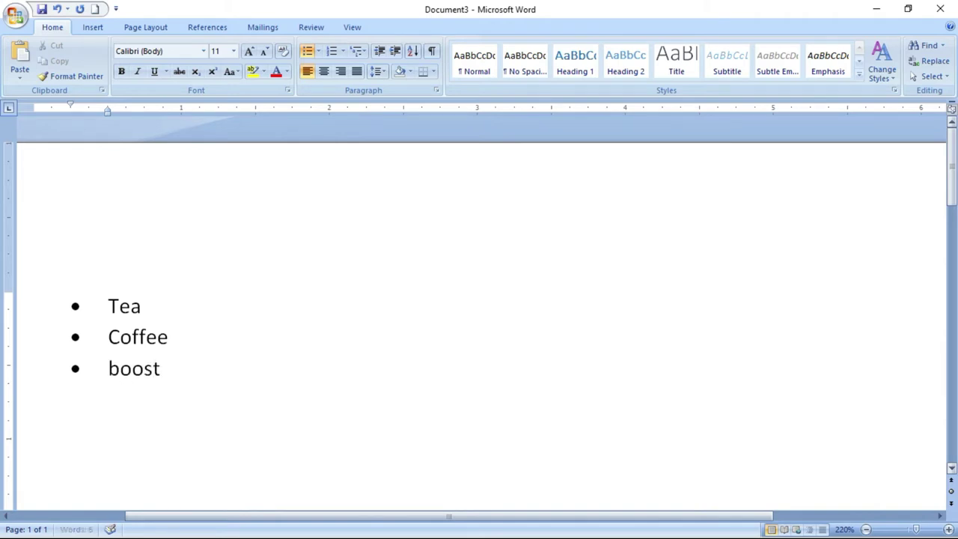
{"action": "key", "text": "Return"}
{"action": "type", "text": "Maltova"}
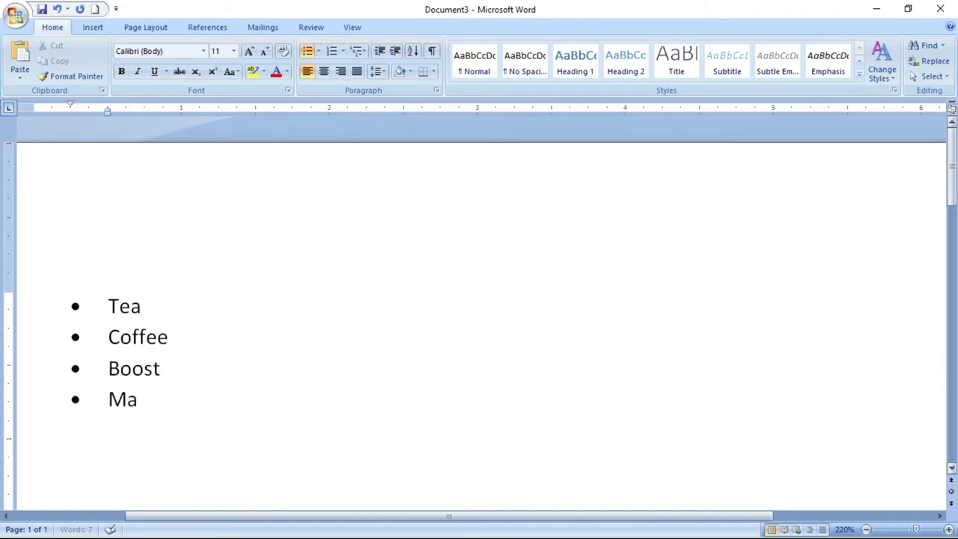
{"action": "key", "text": "Return"}
{"action": "type", "text": "Complan"}
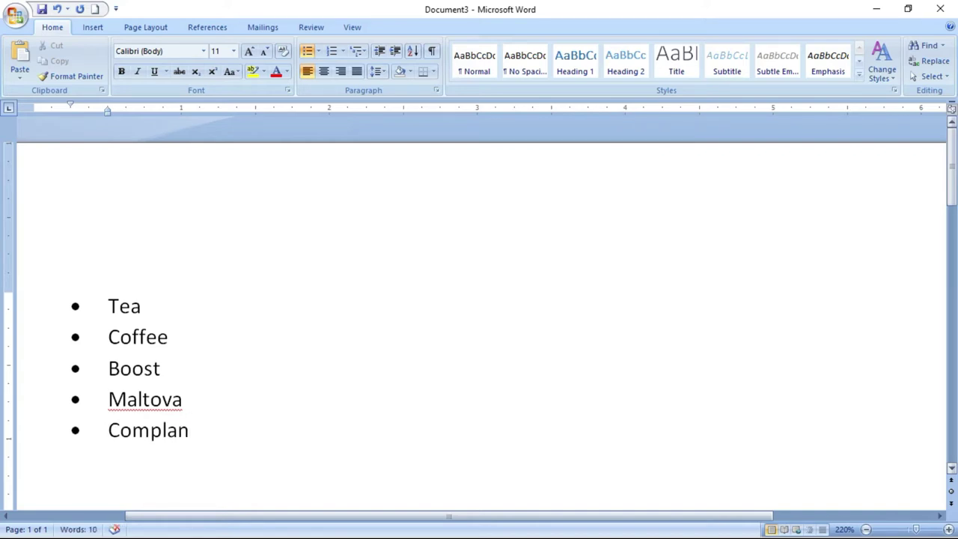
{"action": "key", "text": "Return"}
{"action": "key", "text": "Return"}
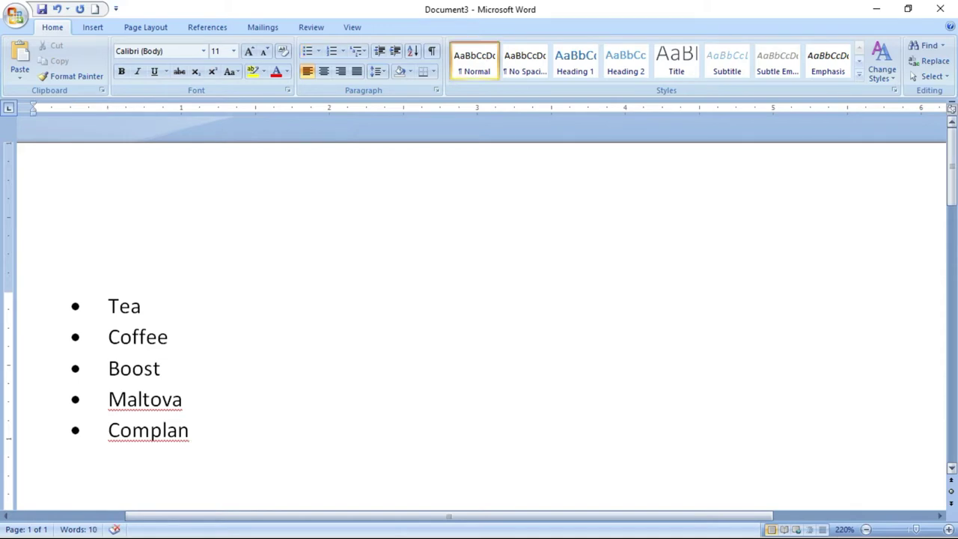
- Below the bullets, start a numbered list with the items "Click on the Home tab" and "Click on Numbering icon"
{"action": "scroll", "coordinate": [480, 300], "scroll_direction": "down", "scroll_amount": 2}
{"action": "key", "text": "Return"}
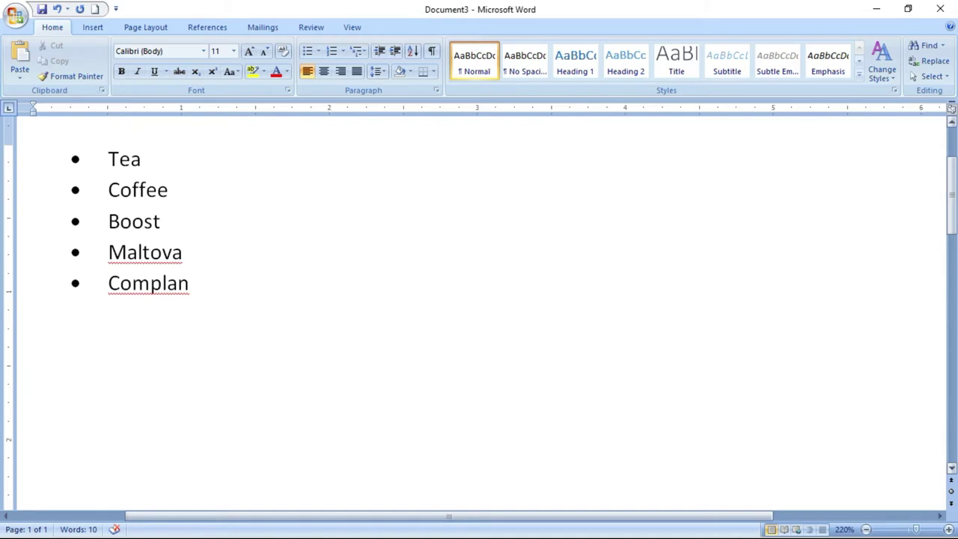
{"action": "left_click", "coordinate": [333, 57]}
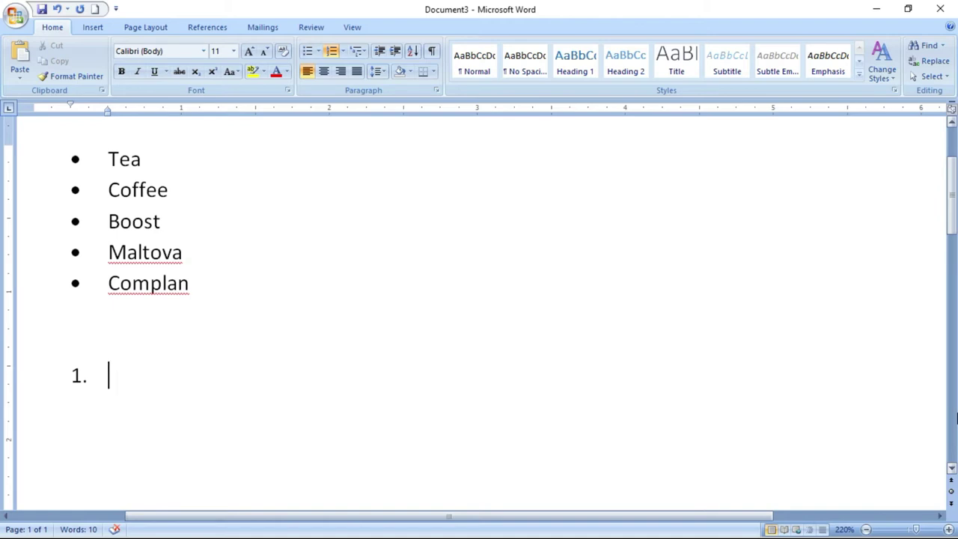
{"action": "type", "text": "Click on"}
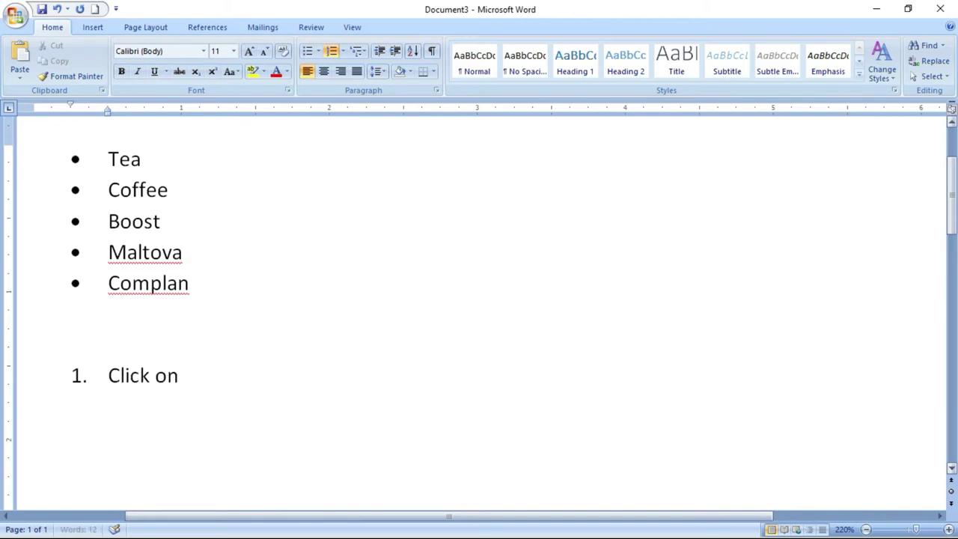
{"action": "type", "text": " the Home tab"}
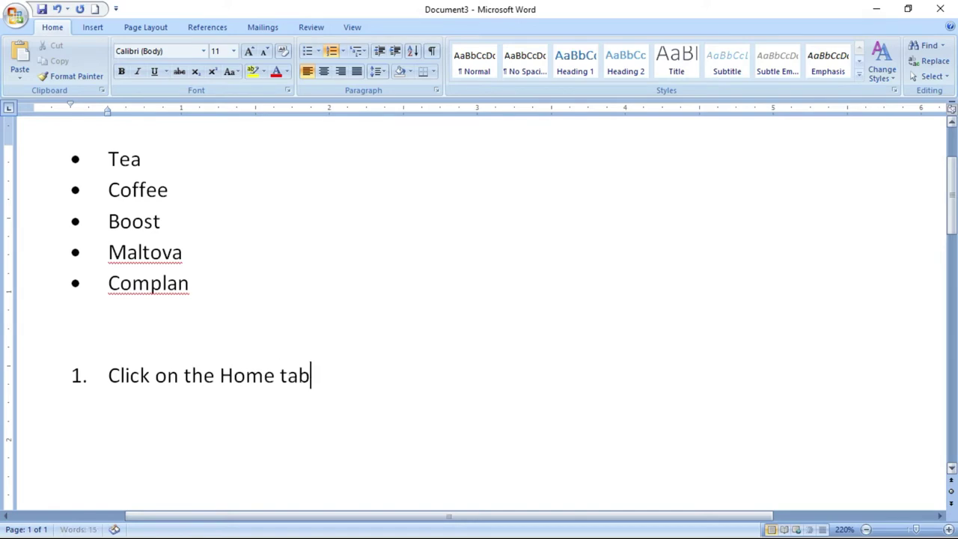
{"action": "key", "text": "Return"}
{"action": "type", "text": "Click on Numbering icon"}
{"action": "key", "text": "Return"}
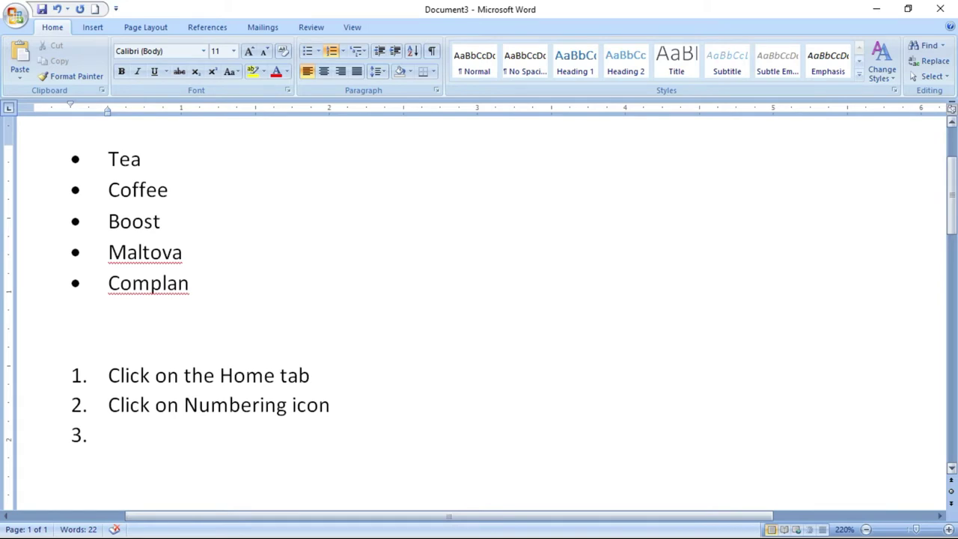
- Add the third numbered item "After finishing the numbering click double enter" and end the numbered list
{"action": "type", "text": "After finin"}
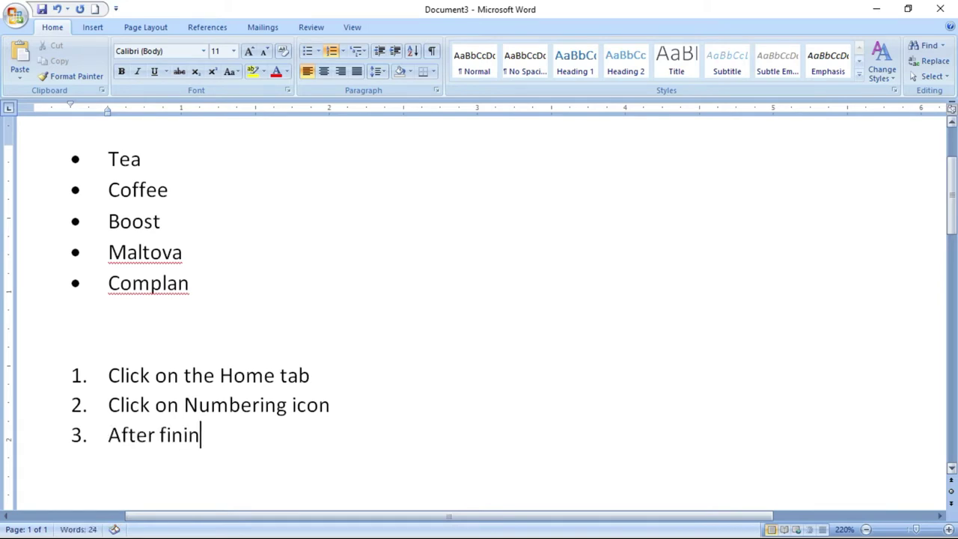
{"action": "key", "text": "BackSpace"}
{"action": "type", "text": "shing the numbering d"}
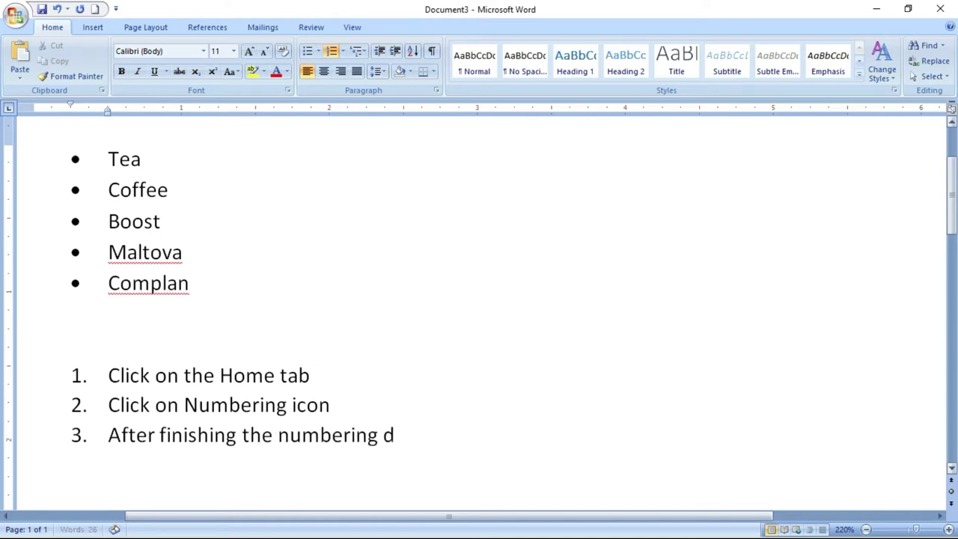
{"action": "key", "text": "BackSpace"}
{"action": "type", "text": "click double enter"}
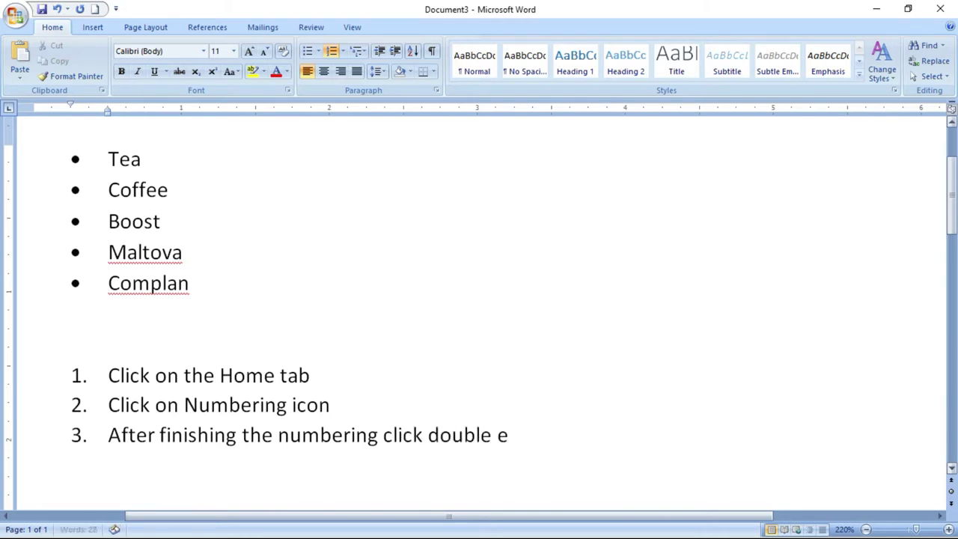
{"action": "key", "text": "Return"}
{"action": "key", "text": "Return"}
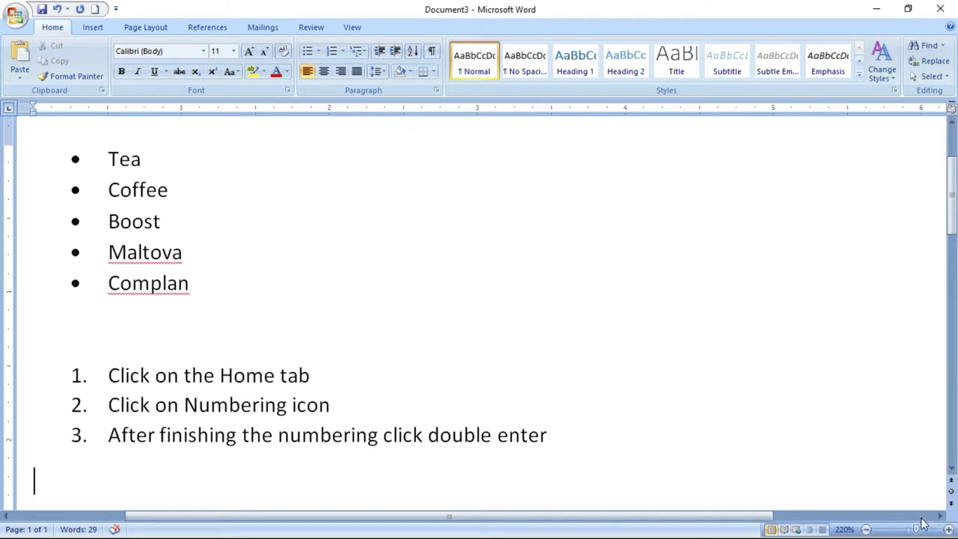
- Enlarge the page view and change the bullets of the items from Tea to Complan to filled squares
{"action": "left_click_drag", "start_coordinate": [917, 529], "coordinate": [927, 529]}
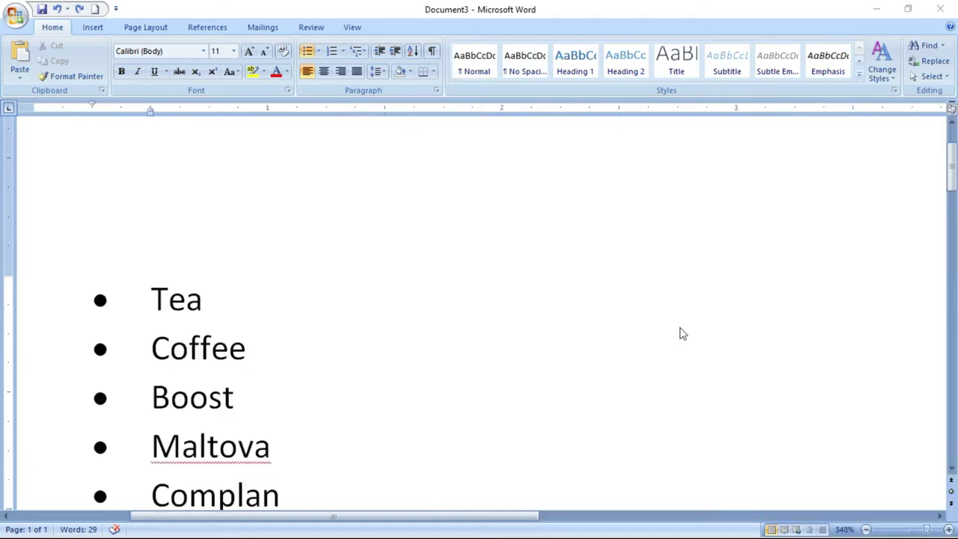
{"action": "left_click_drag", "start_coordinate": [954, 174], "coordinate": [952, 184]}
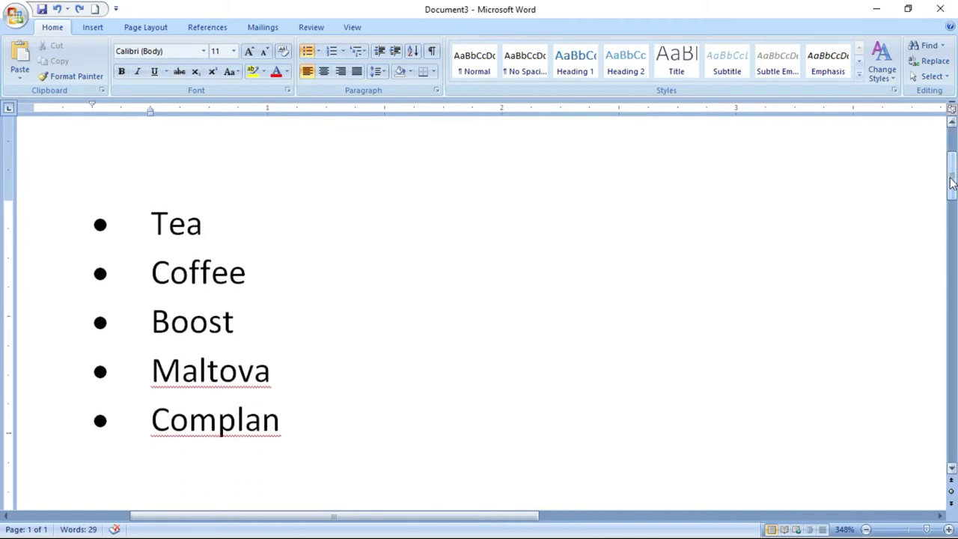
{"action": "left_click_drag", "start_coordinate": [143, 216], "coordinate": [282, 421]}
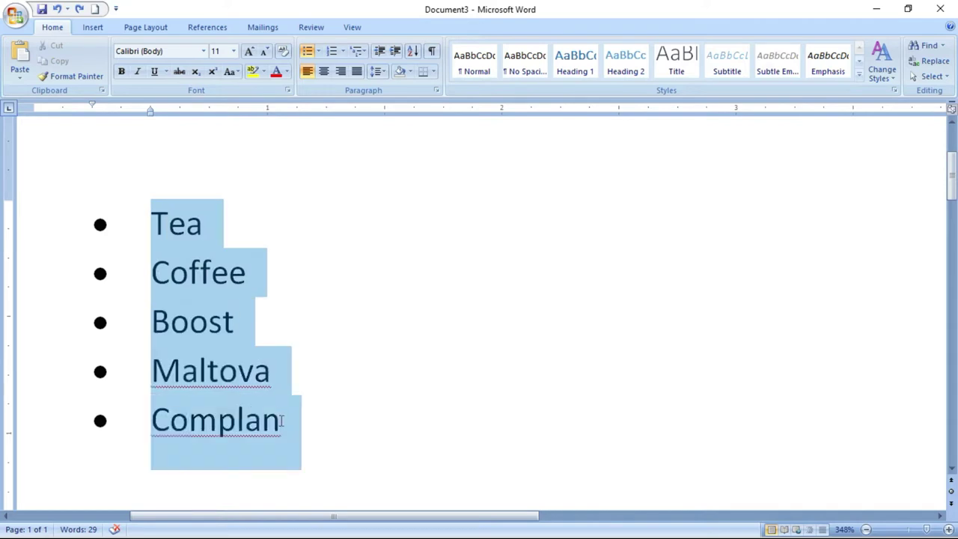
{"action": "left_click", "coordinate": [319, 51]}
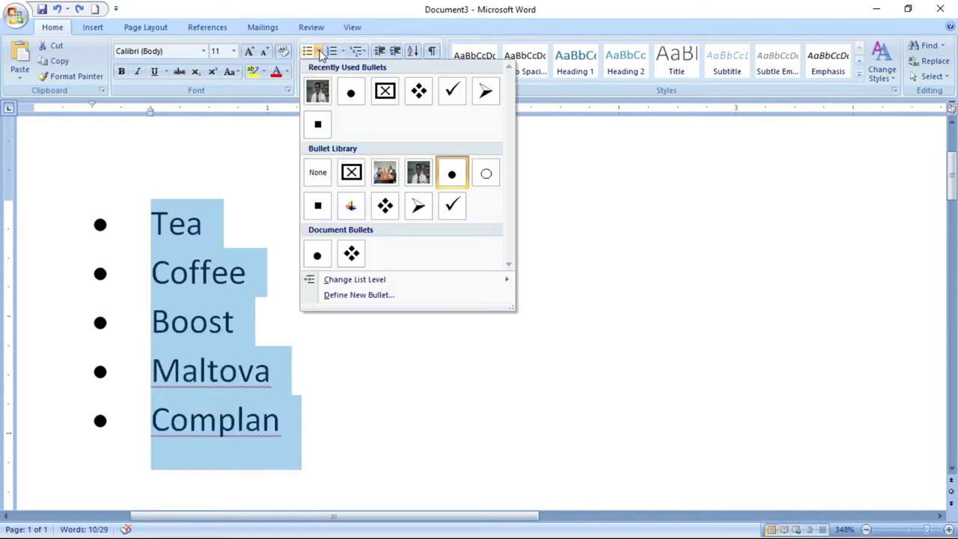
{"action": "left_click", "coordinate": [318, 206]}
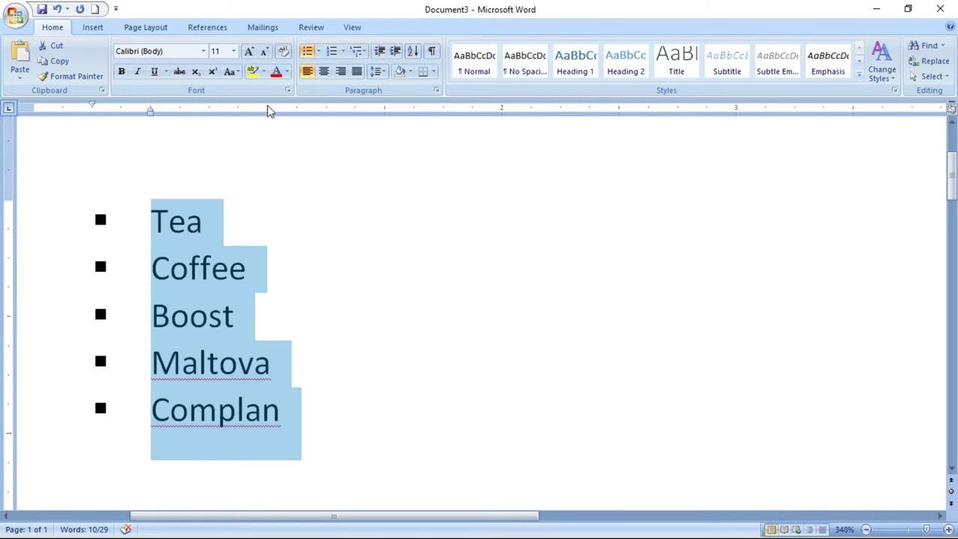
- Change the selected drink list's bullets to arrowheads and then to check marks
{"action": "left_click", "coordinate": [319, 52]}
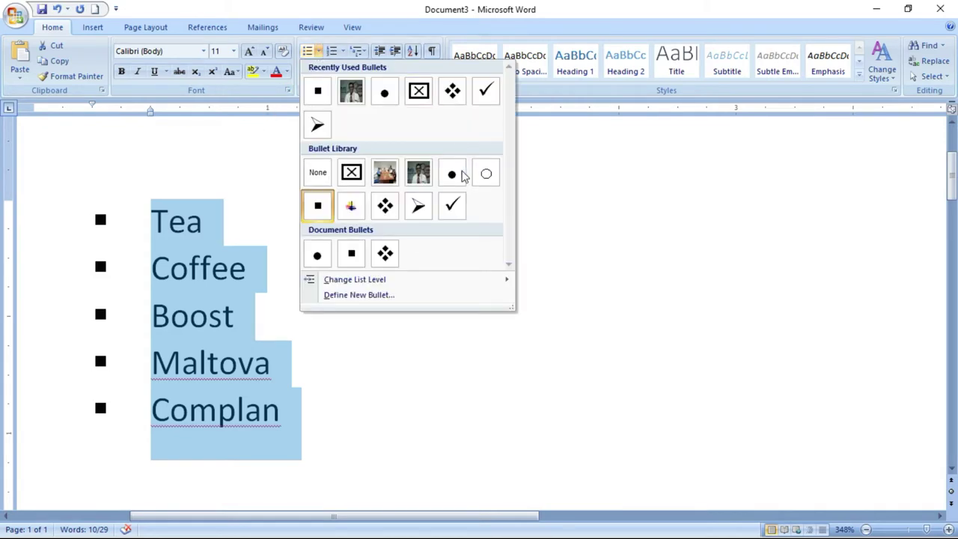
{"action": "left_click", "coordinate": [420, 207]}
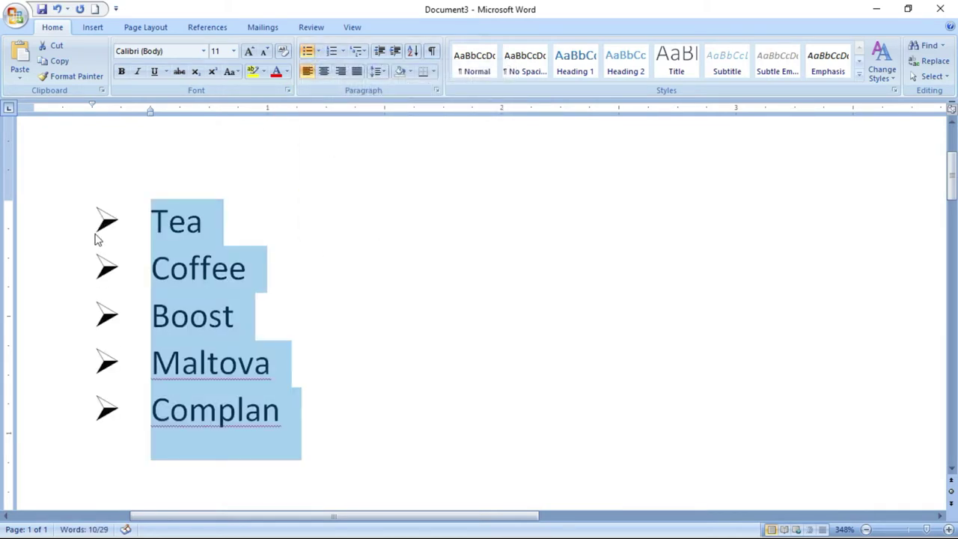
{"action": "left_click", "coordinate": [319, 52]}
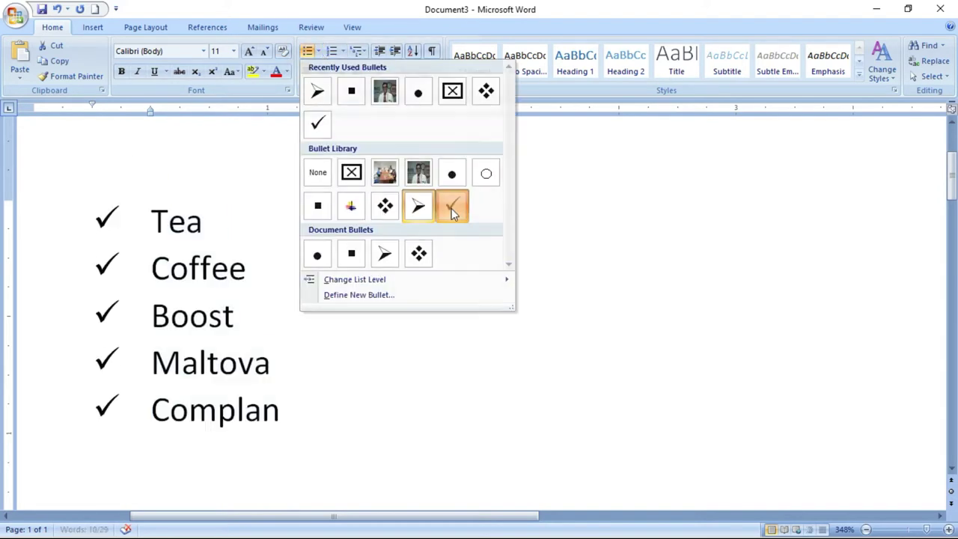
{"action": "left_click", "coordinate": [451, 210]}
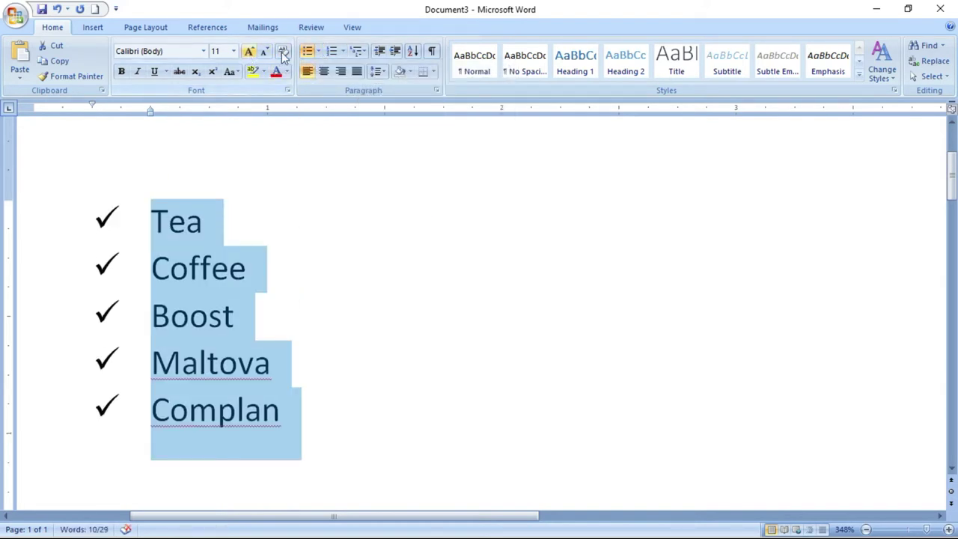
- Apply the four-diamond bullet style to the selected drink list
{"action": "left_click", "coordinate": [317, 51]}
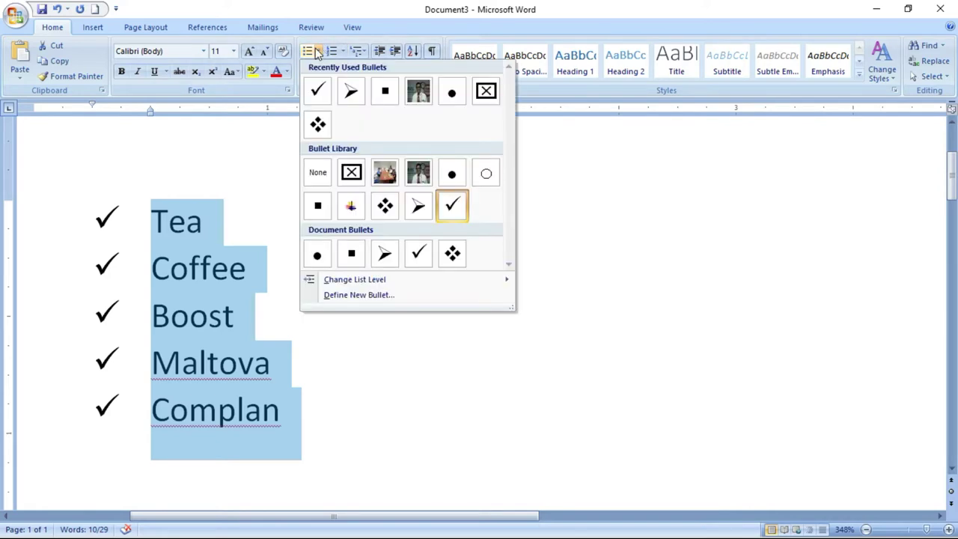
{"action": "left_click", "coordinate": [317, 125]}
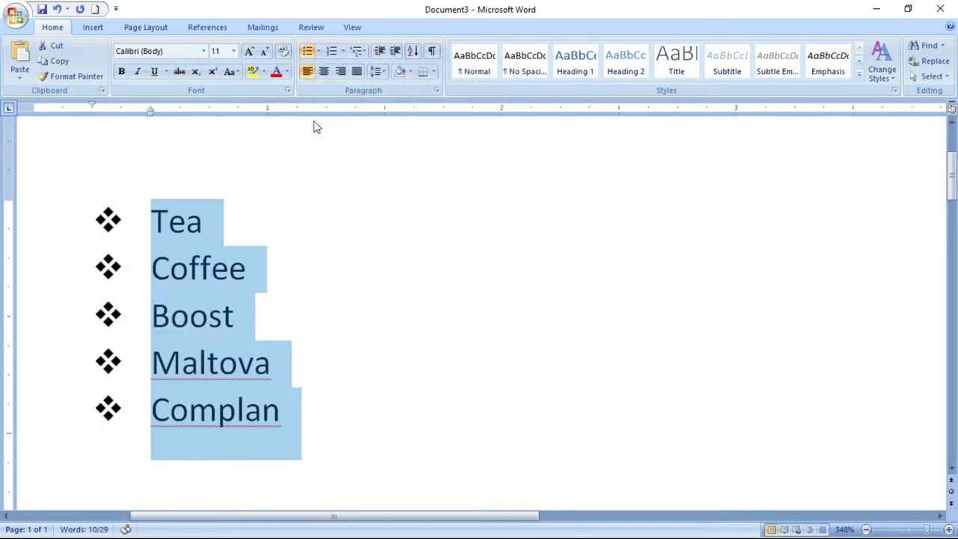
- Apply the multicoloured cross picture bullet from the bullet library to the selected drink list
{"action": "left_click", "coordinate": [319, 51]}
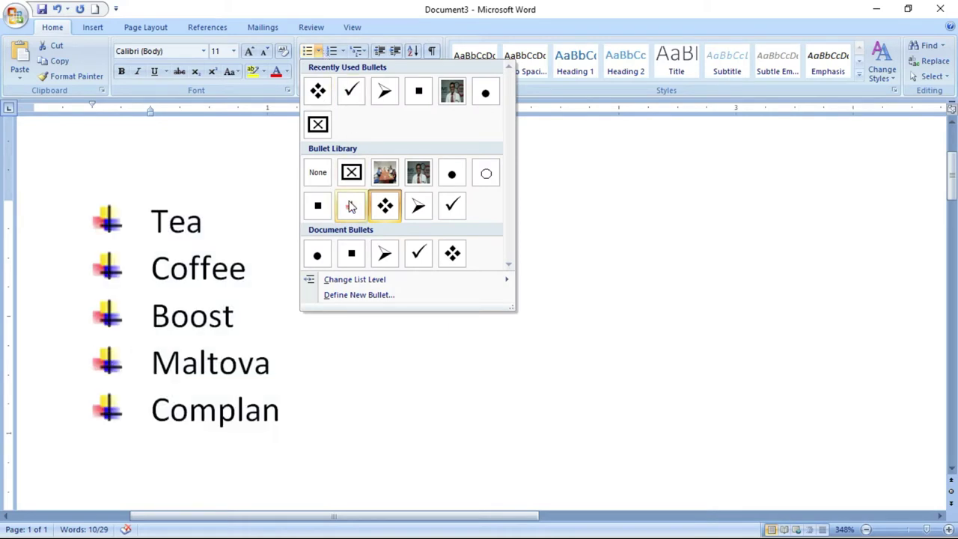
{"action": "left_click", "coordinate": [349, 206]}
- Start a new bullet definition for the drink list using the spade, character code 170 of the Symbol font
{"action": "left_click", "coordinate": [319, 52]}
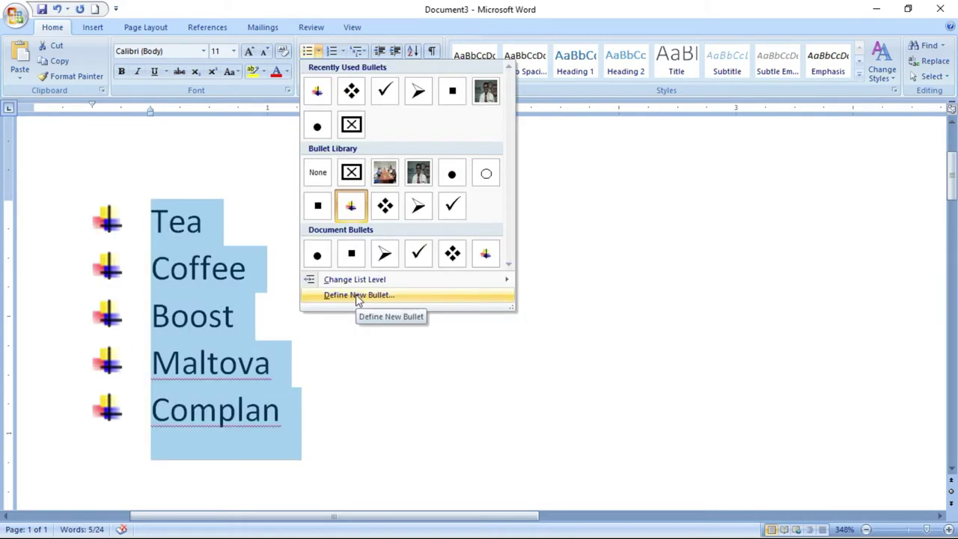
{"action": "left_click", "coordinate": [357, 297]}
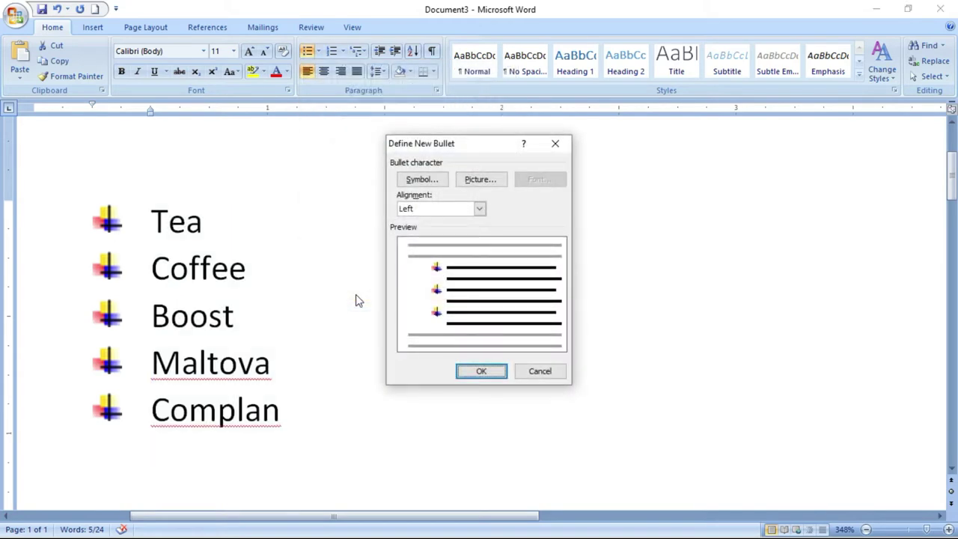
{"action": "left_click", "coordinate": [423, 180]}
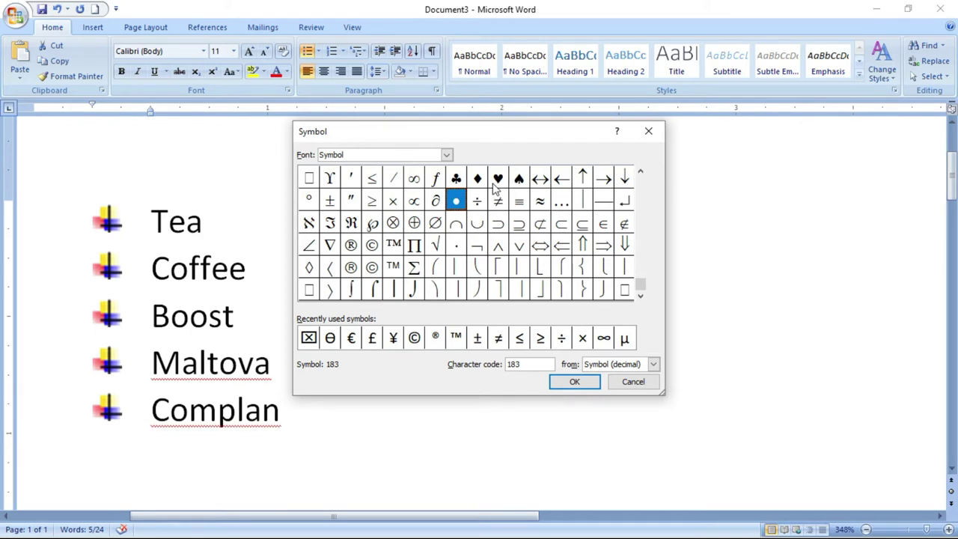
{"action": "left_click", "coordinate": [457, 180]}
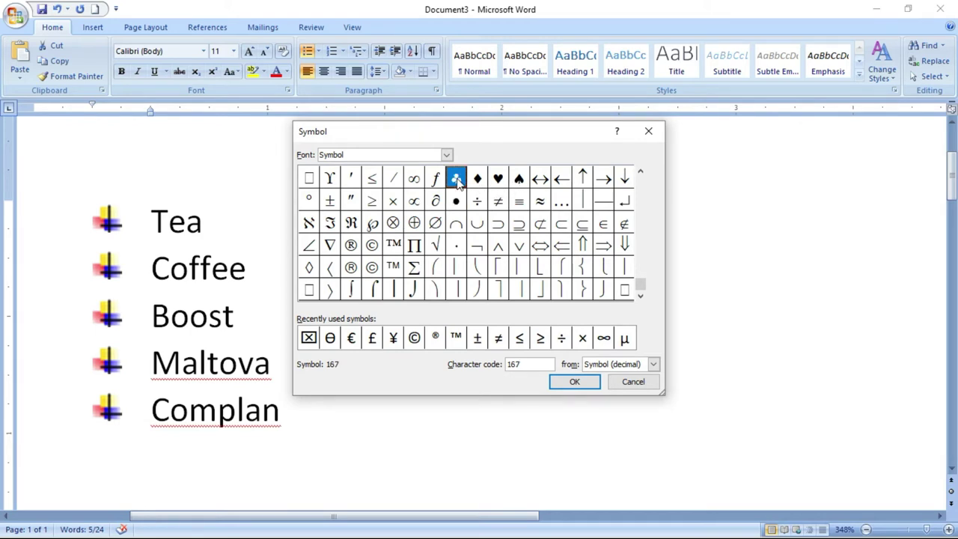
{"action": "left_click", "coordinate": [477, 179]}
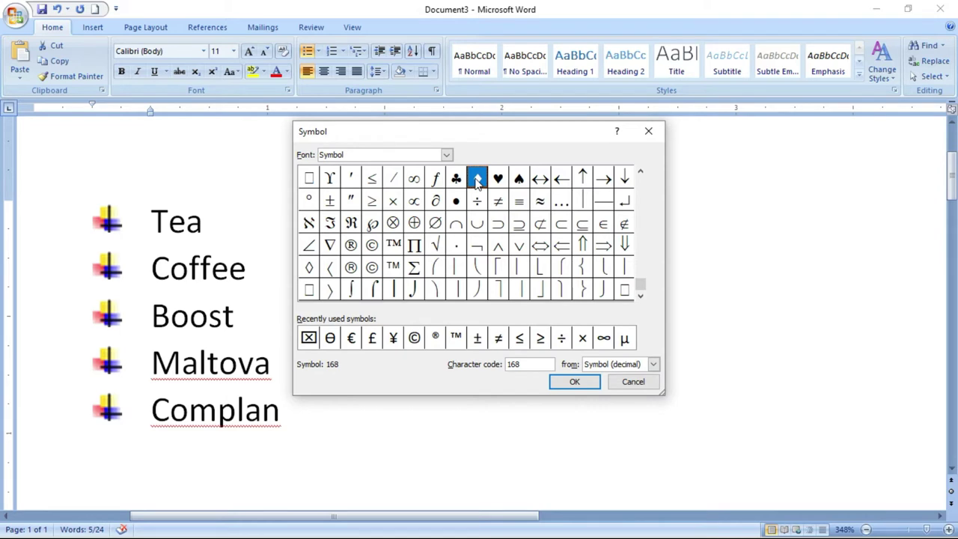
{"action": "left_click", "coordinate": [499, 180]}
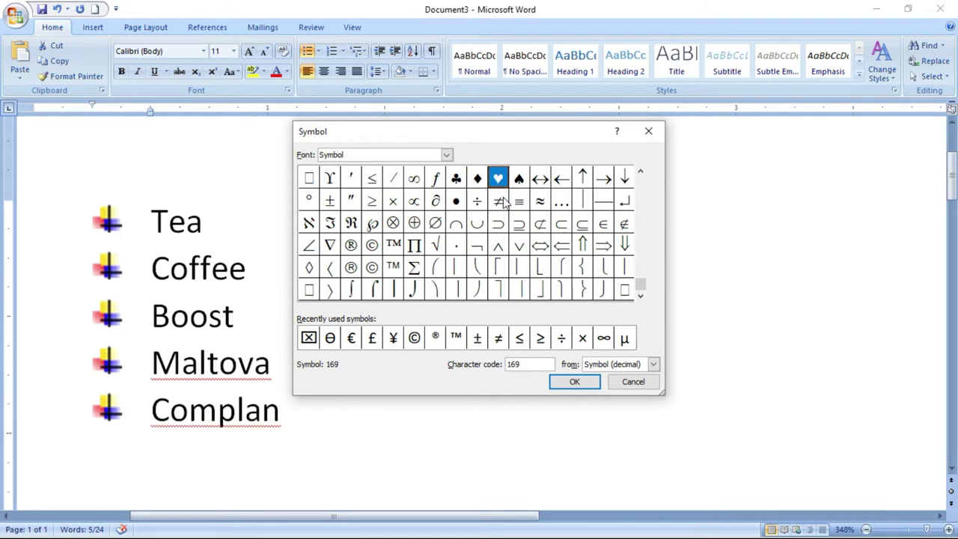
{"action": "left_click", "coordinate": [517, 187]}
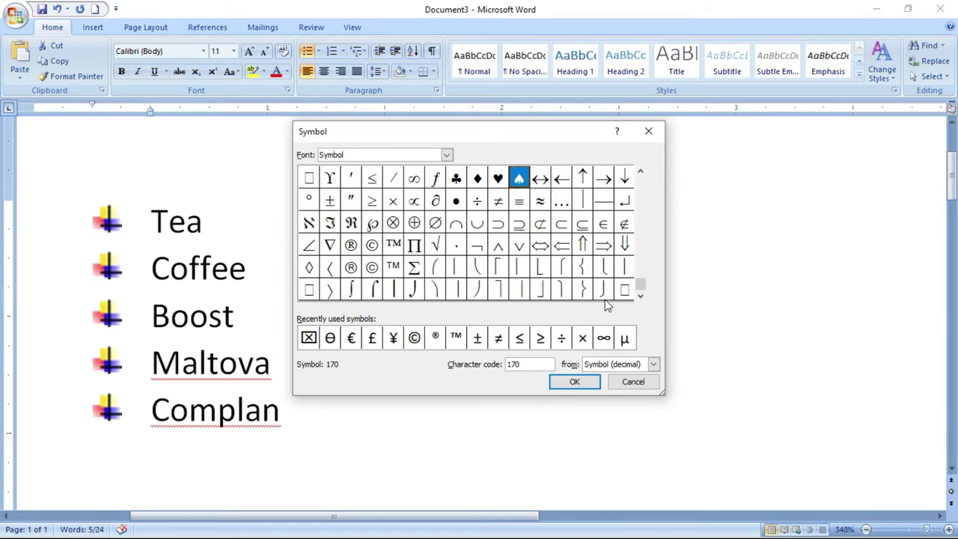
{"action": "left_click", "coordinate": [574, 384]}
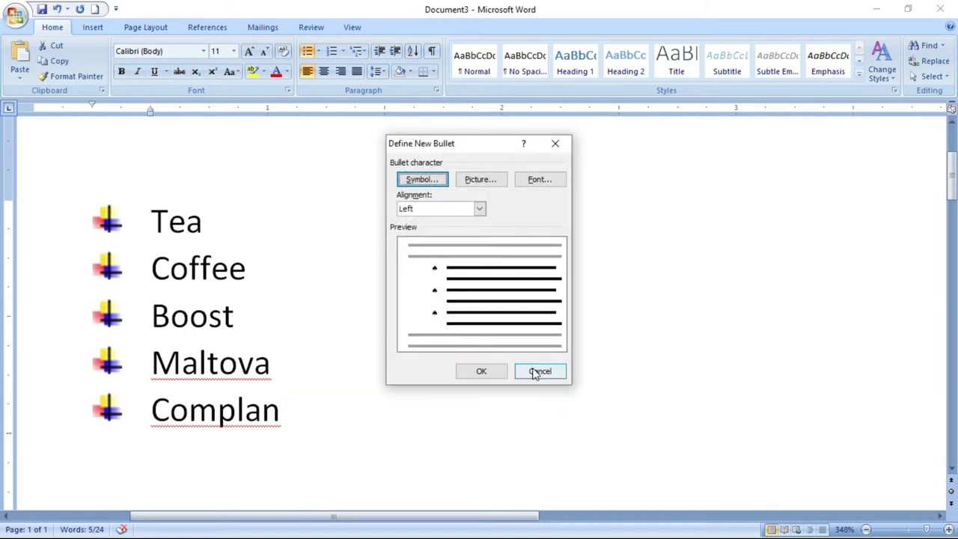
- Try Centered and Right alignment for the spade bullet, set it back to Left, and apply the new bullet to the list
{"action": "left_click", "coordinate": [480, 209]}
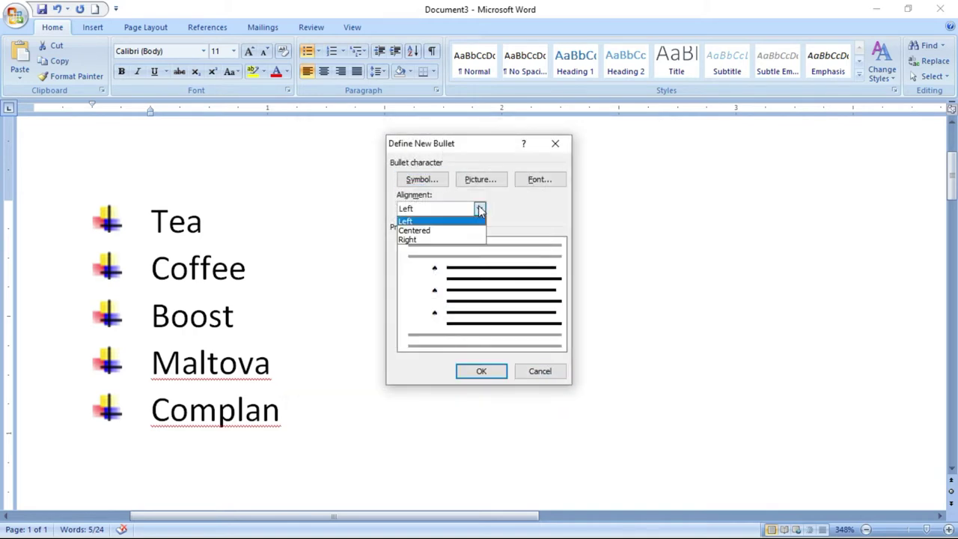
{"action": "left_click", "coordinate": [430, 231]}
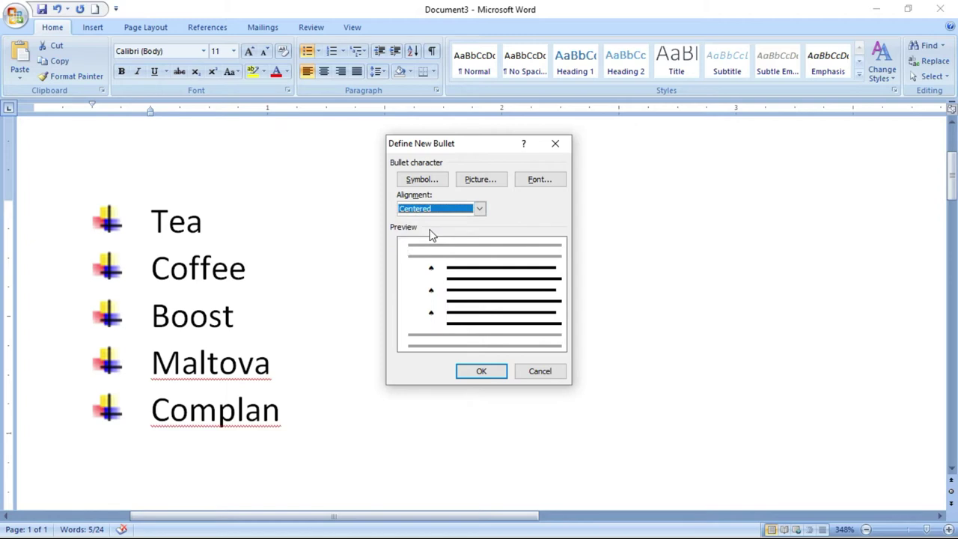
{"action": "left_click", "coordinate": [480, 210]}
{"action": "left_click", "coordinate": [430, 240]}
{"action": "left_click", "coordinate": [480, 210]}
{"action": "left_click", "coordinate": [429, 223]}
{"action": "left_click", "coordinate": [482, 372]}
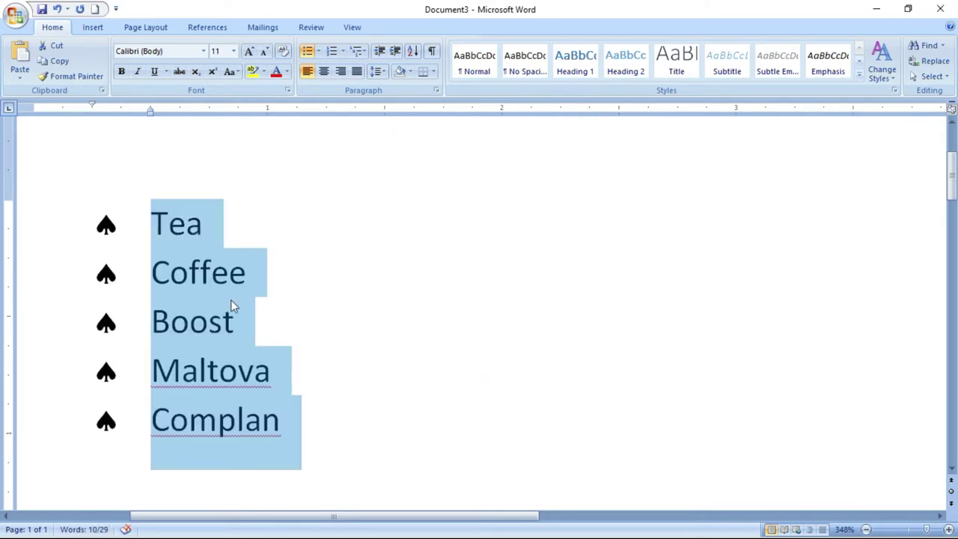
- Define another new bullet from the recently used crossed-box symbol, Wingdings 120, and apply it to the drink list
{"action": "left_click", "coordinate": [318, 51]}
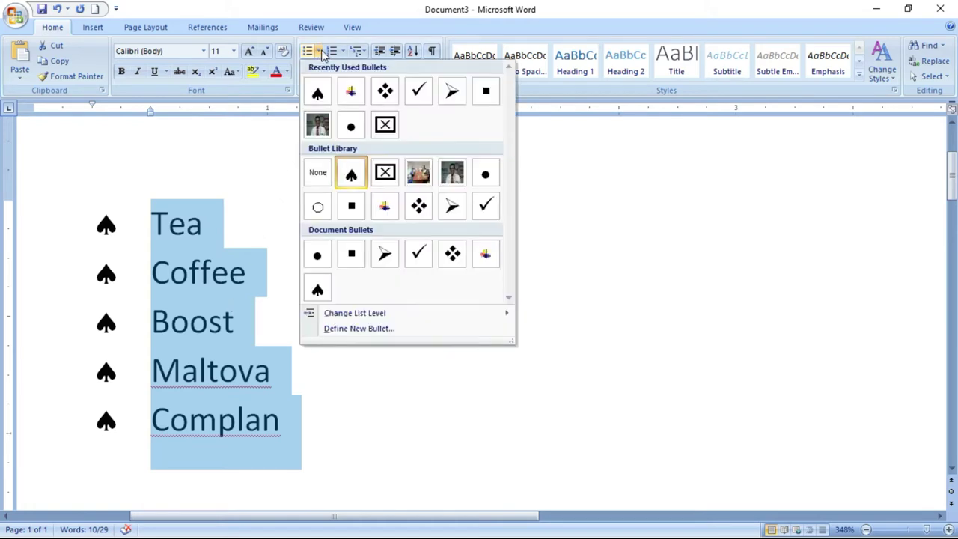
{"action": "left_click", "coordinate": [368, 329]}
{"action": "left_click", "coordinate": [422, 182]}
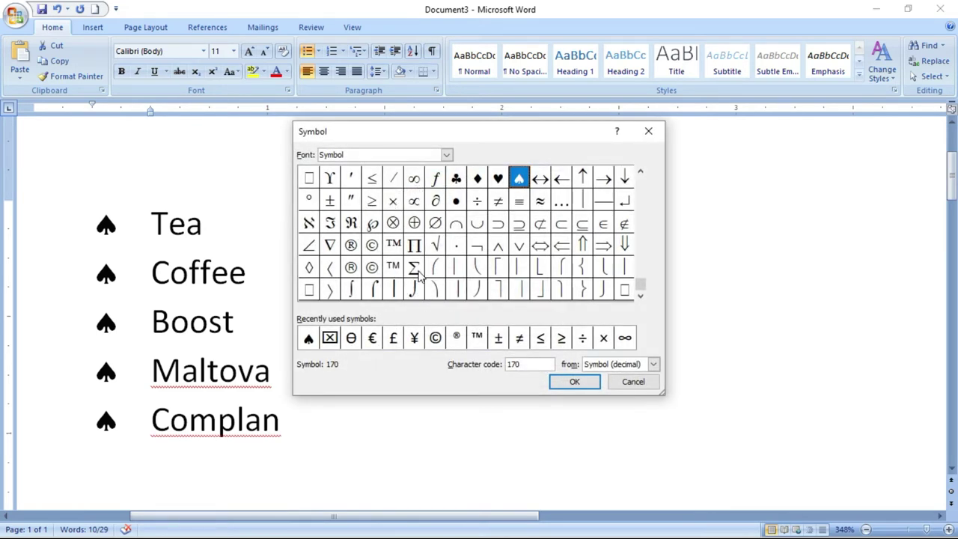
{"action": "left_click", "coordinate": [333, 338]}
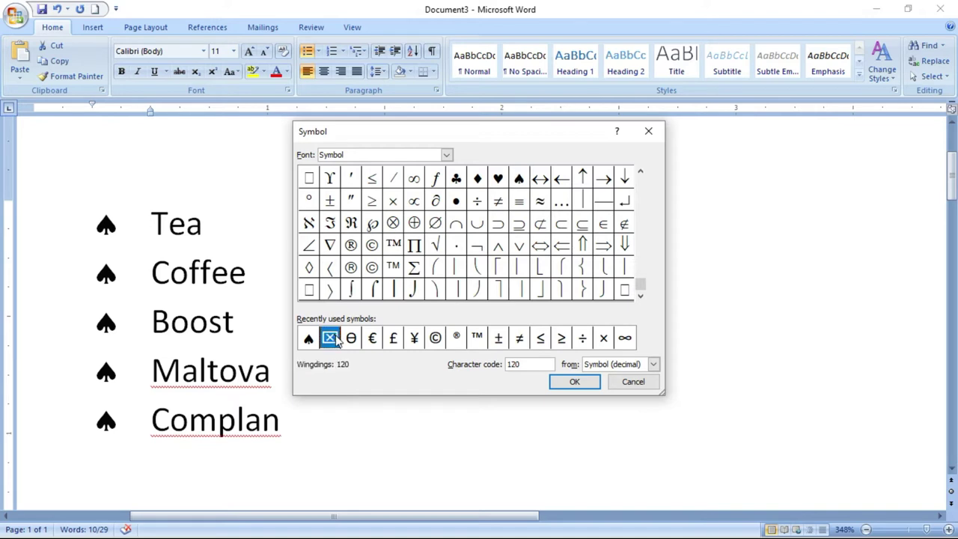
{"action": "left_click", "coordinate": [573, 382]}
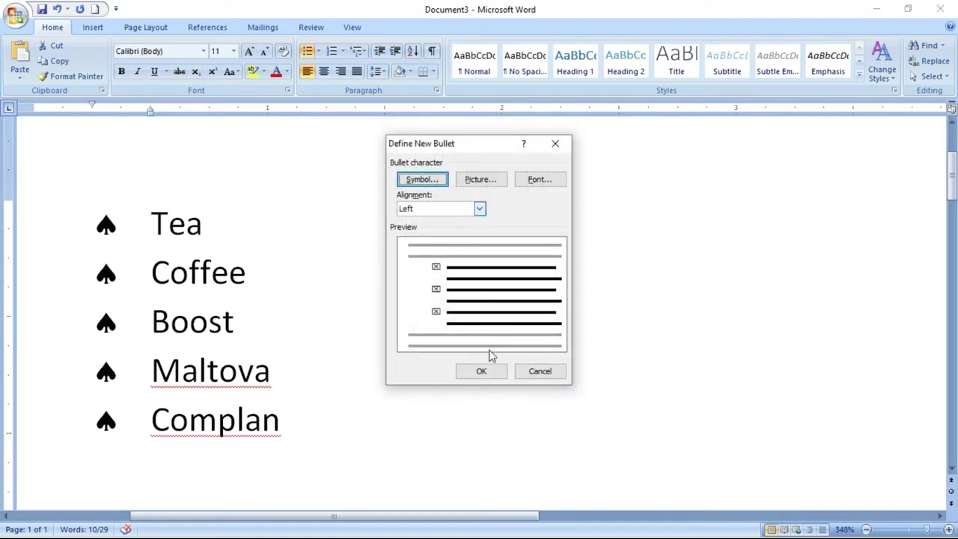
{"action": "left_click", "coordinate": [482, 373]}
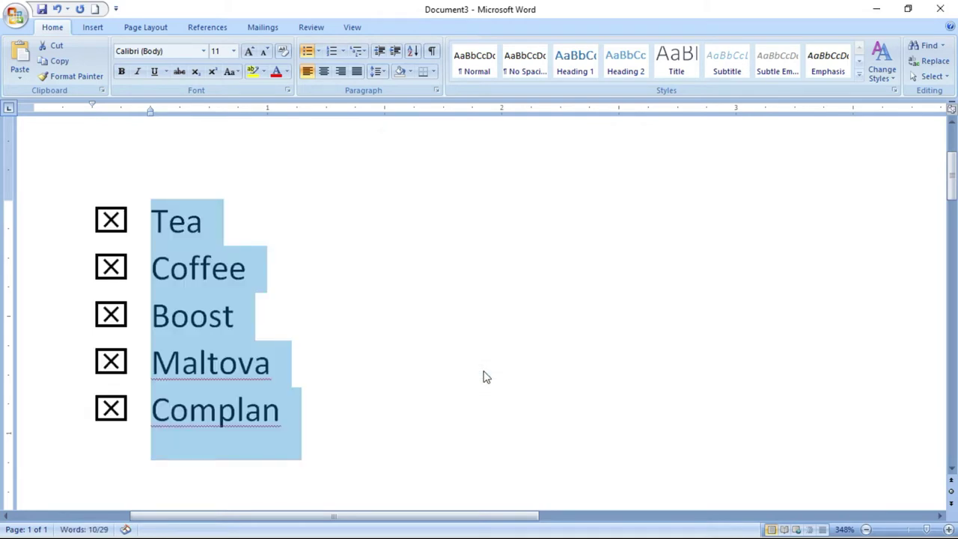
{"action": "left_click", "coordinate": [484, 377]}
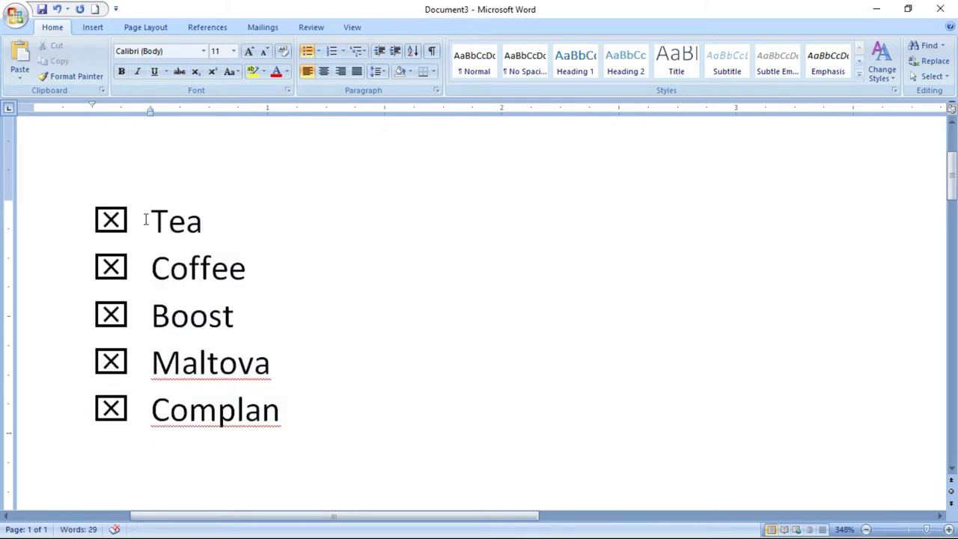
- Select the items from Tea to Complan and apply the recently used portrait photo bullet
{"action": "left_click_drag", "start_coordinate": [152, 221], "coordinate": [307, 420]}
{"action": "left_click", "coordinate": [319, 51]}
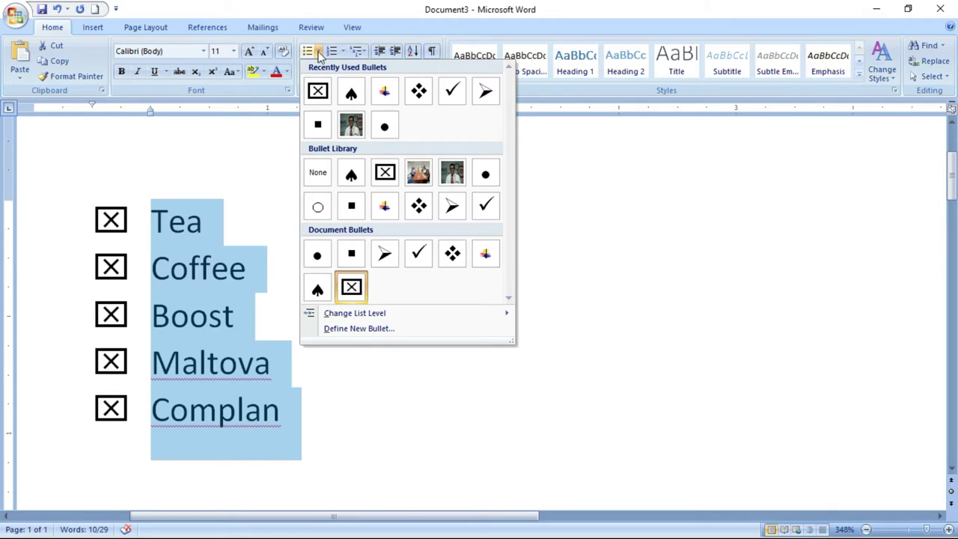
{"action": "left_click", "coordinate": [337, 124]}
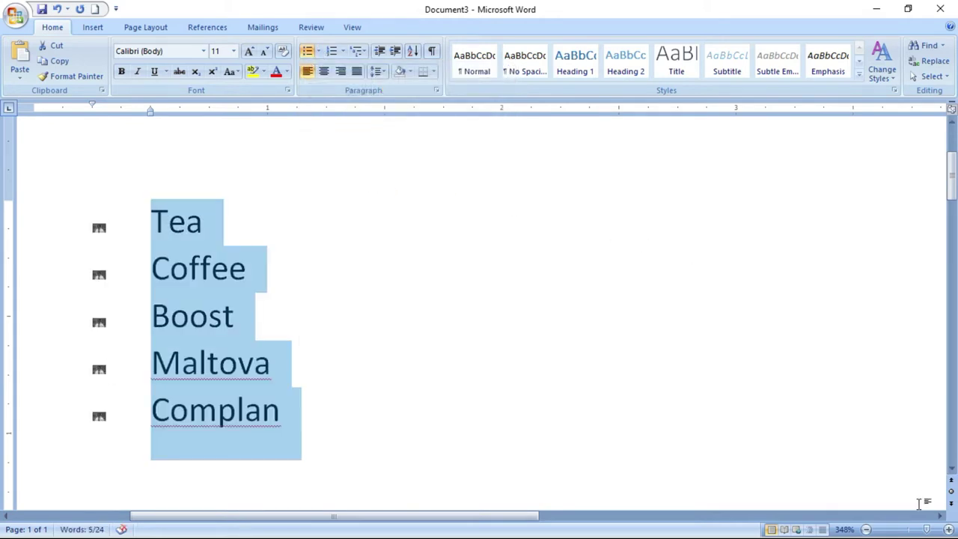
{"action": "left_click", "coordinate": [807, 473]}
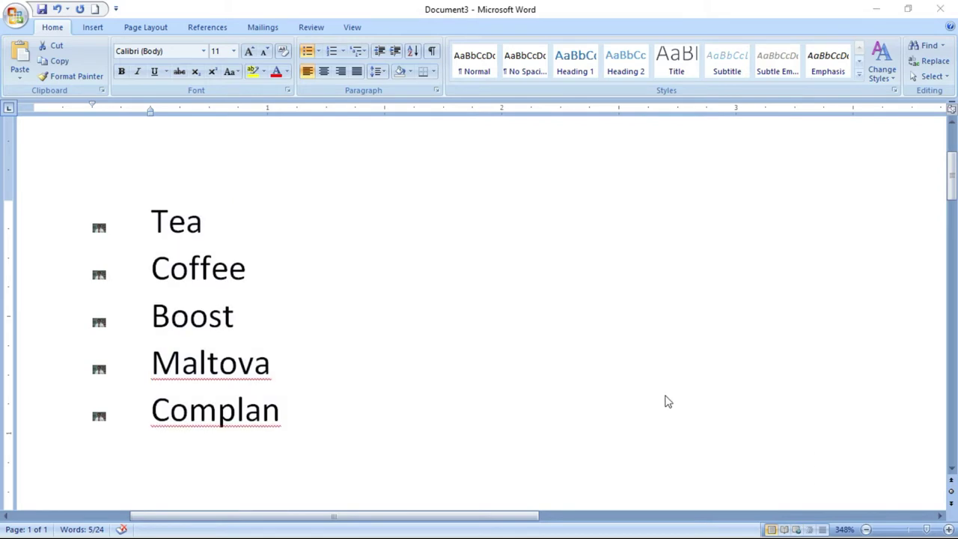
- Grow the font of the selected list to 100 pt to enlarge the photo bullets and inspect the Tea and Coffee items
{"action": "key", "text": "ctrl+a"}
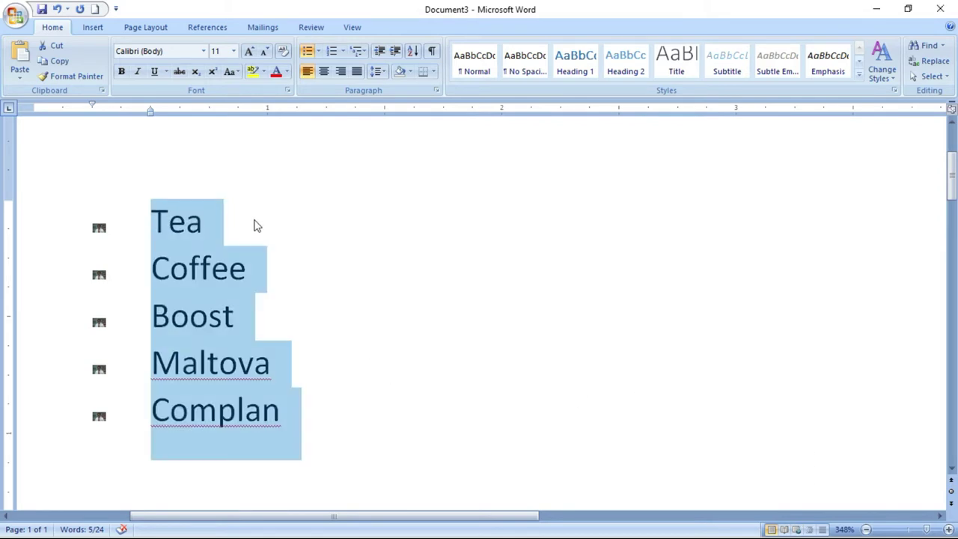
{"action": "left_click", "coordinate": [248, 51]}
{"action": "left_click", "coordinate": [250, 51]}
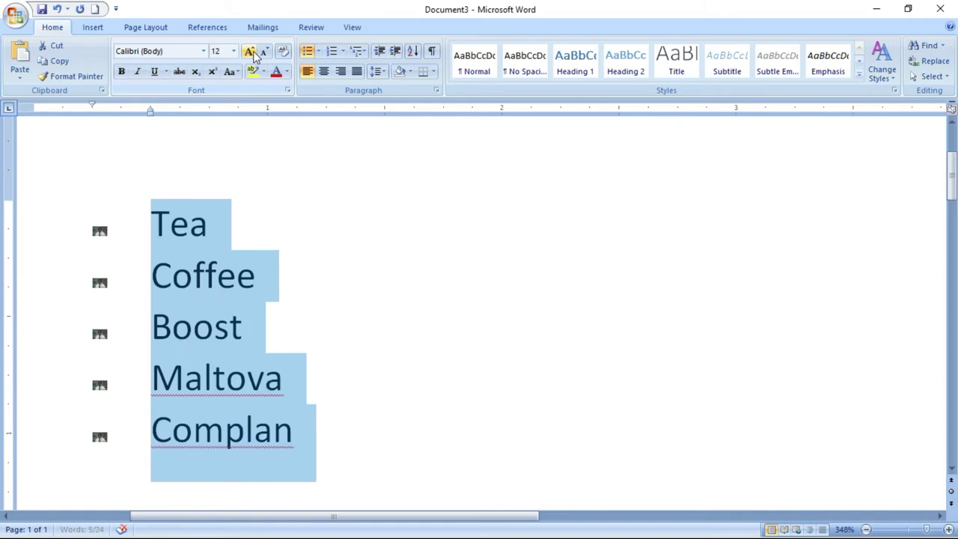
{"action": "left_click", "coordinate": [251, 51]}
{"action": "left_click", "coordinate": [250, 51]}
{"action": "left_click", "coordinate": [250, 51]}
{"action": "left_click", "coordinate": [250, 50]}
{"action": "left_click", "coordinate": [251, 51]}
{"action": "double_click", "coordinate": [250, 51]}
{"action": "left_click", "coordinate": [250, 50]}
{"action": "left_click", "coordinate": [250, 51]}
{"action": "left_click", "coordinate": [250, 51]}
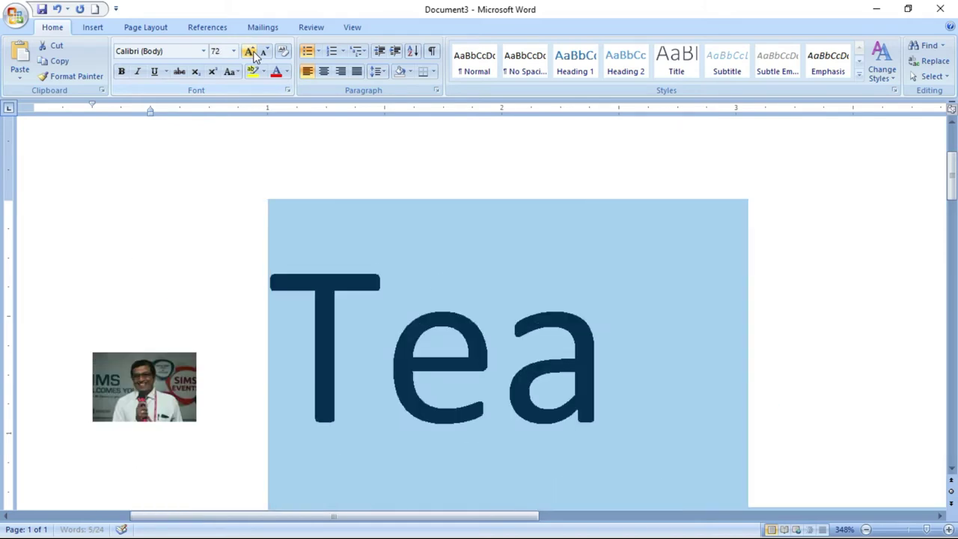
{"action": "left_click", "coordinate": [250, 51]}
{"action": "left_click", "coordinate": [250, 51]}
{"action": "left_click", "coordinate": [250, 51]}
{"action": "left_click", "coordinate": [422, 280]}
{"action": "scroll", "coordinate": [421, 280], "scroll_direction": "down", "scroll_amount": 2}
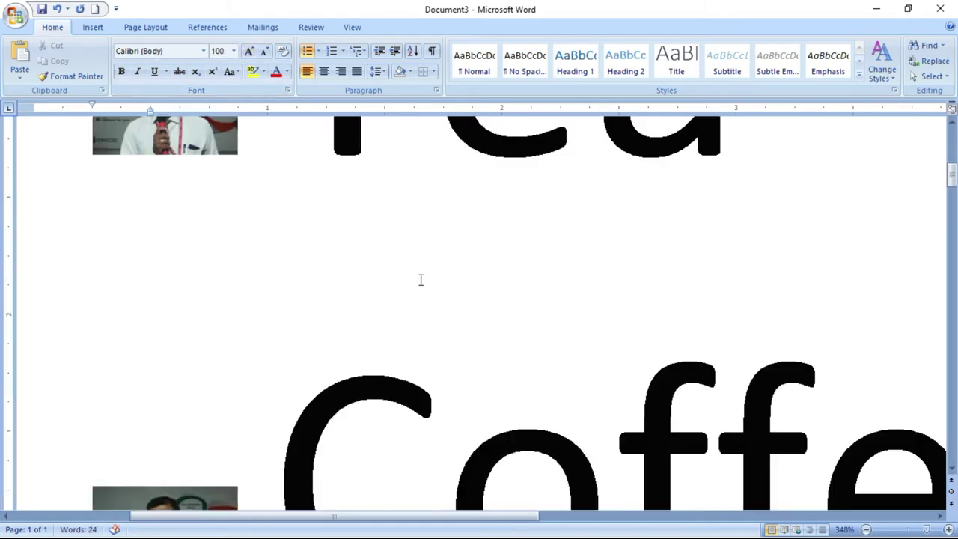
{"action": "scroll", "coordinate": [422, 280], "scroll_direction": "up", "scroll_amount": 1}
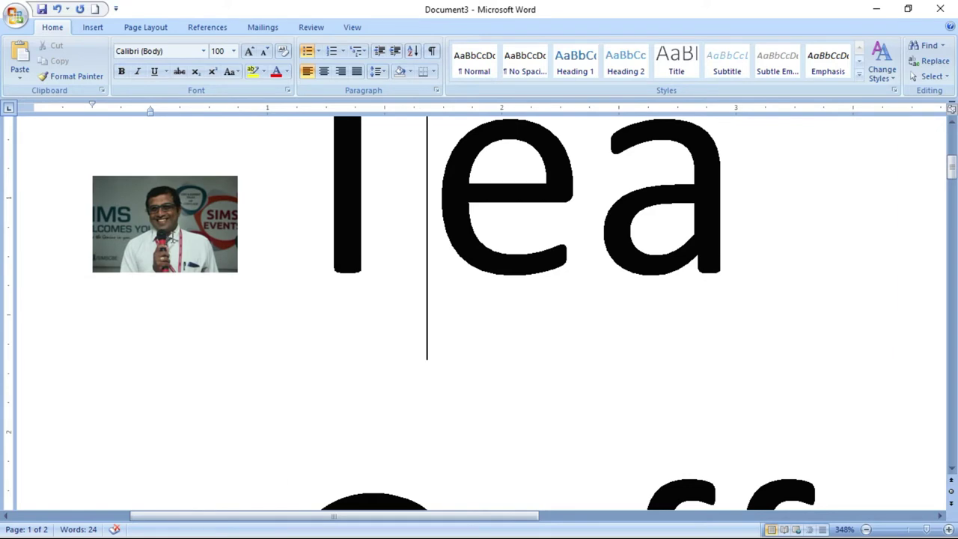
{"action": "scroll", "coordinate": [238, 250], "scroll_direction": "up", "scroll_amount": 2}
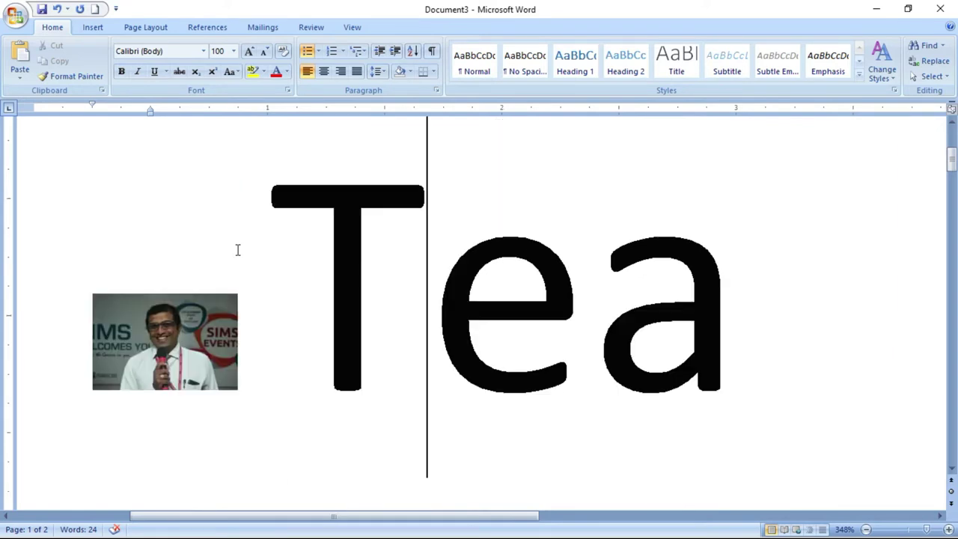
- Undo the font size increases on the drink list
{"action": "left_click", "coordinate": [58, 10]}
{"action": "left_click", "coordinate": [57, 9]}
{"action": "left_click", "coordinate": [58, 10]}
{"action": "left_click", "coordinate": [58, 10]}
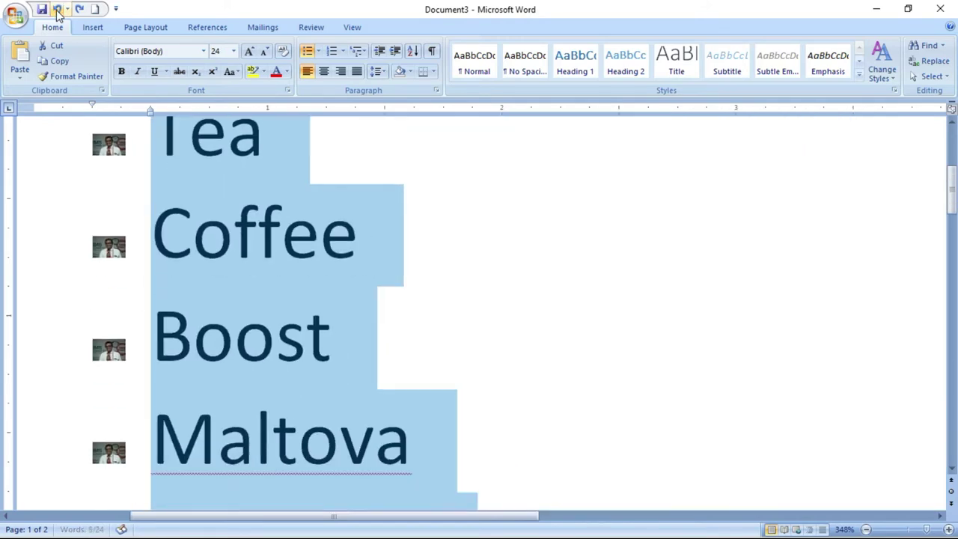
{"action": "left_click", "coordinate": [58, 10]}
{"action": "left_click", "coordinate": [57, 10]}
{"action": "left_click", "coordinate": [58, 10]}
- Import the image download (1).jpg from the Desktop into the picture bullets while defining a new bullet
{"action": "left_click", "coordinate": [319, 51]}
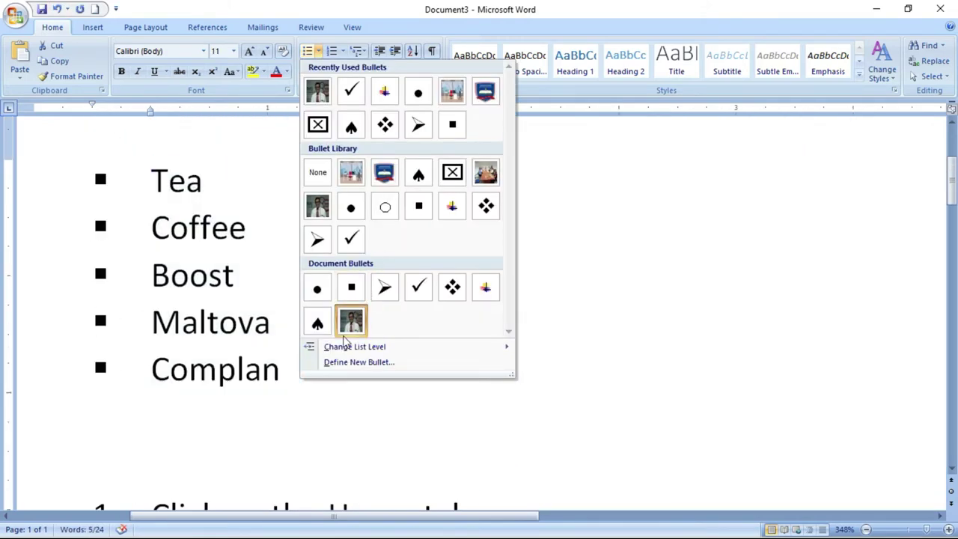
{"action": "left_click", "coordinate": [349, 362]}
{"action": "left_click", "coordinate": [486, 181]}
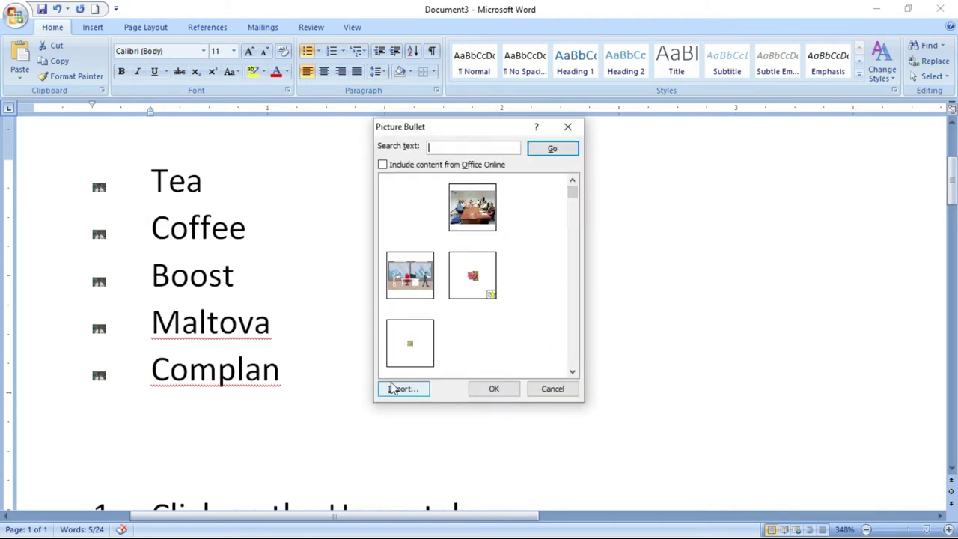
{"action": "left_click", "coordinate": [397, 390]}
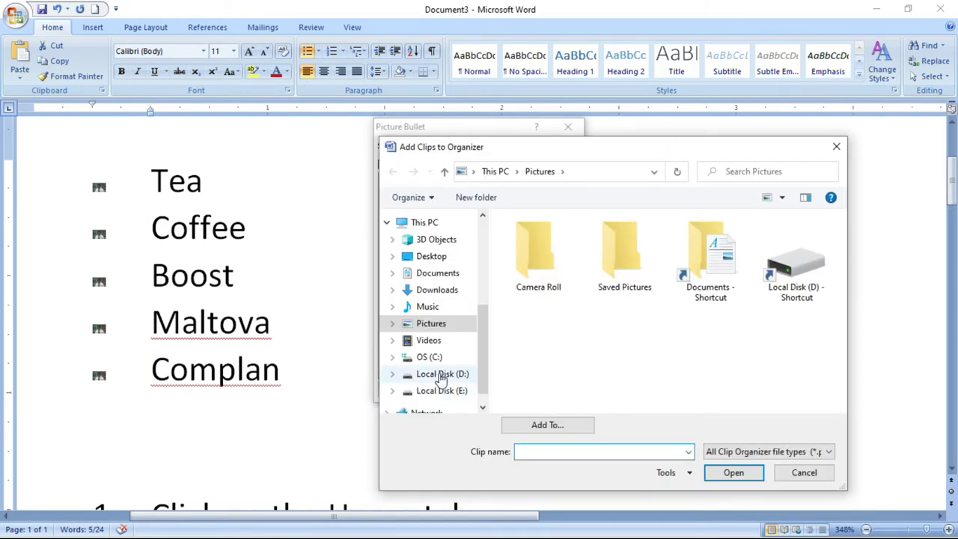
{"action": "left_click", "coordinate": [430, 256]}
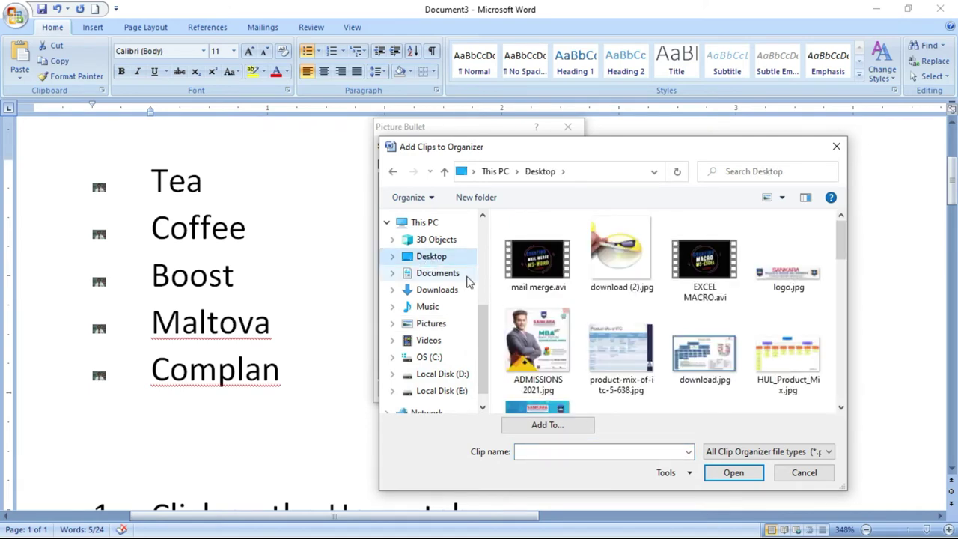
{"action": "scroll", "coordinate": [592, 384], "scroll_direction": "down", "scroll_amount": 10}
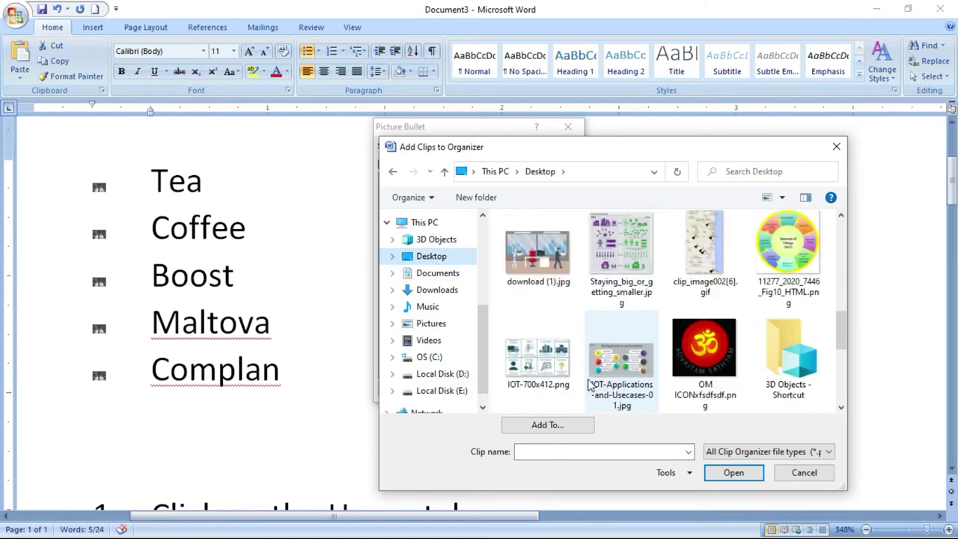
{"action": "left_click", "coordinate": [538, 251]}
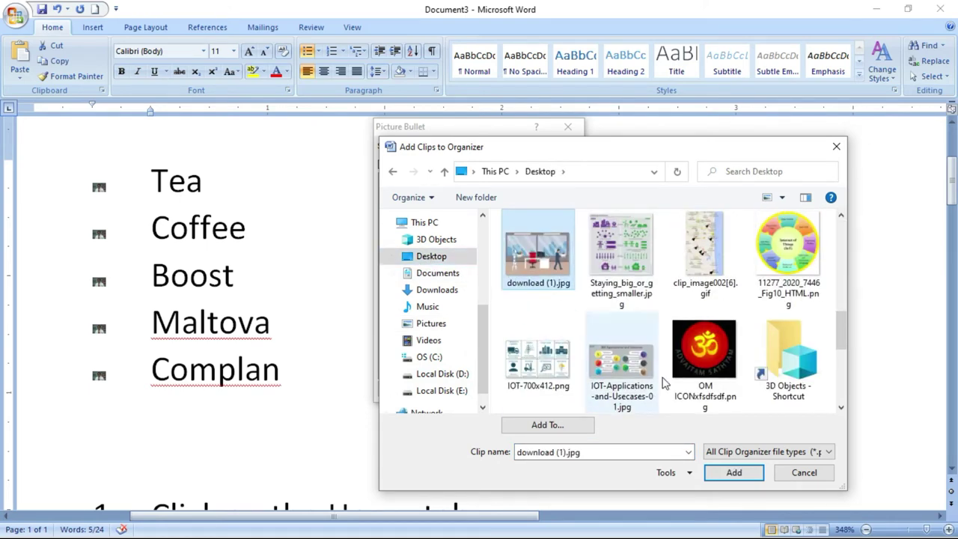
{"action": "left_click", "coordinate": [734, 474]}
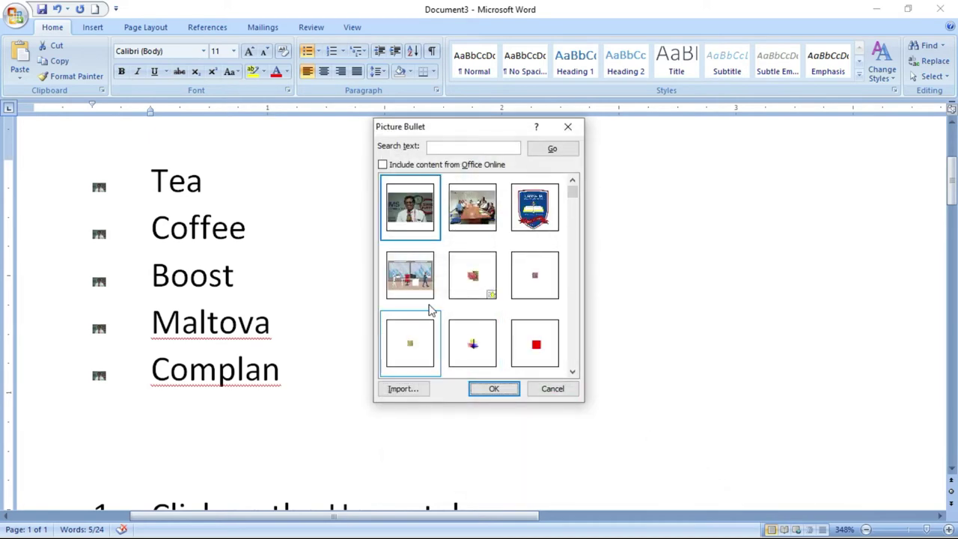
- Apply the imported office scene picture as the bullet for the list from Tea to Complan
{"action": "left_click", "coordinate": [408, 278]}
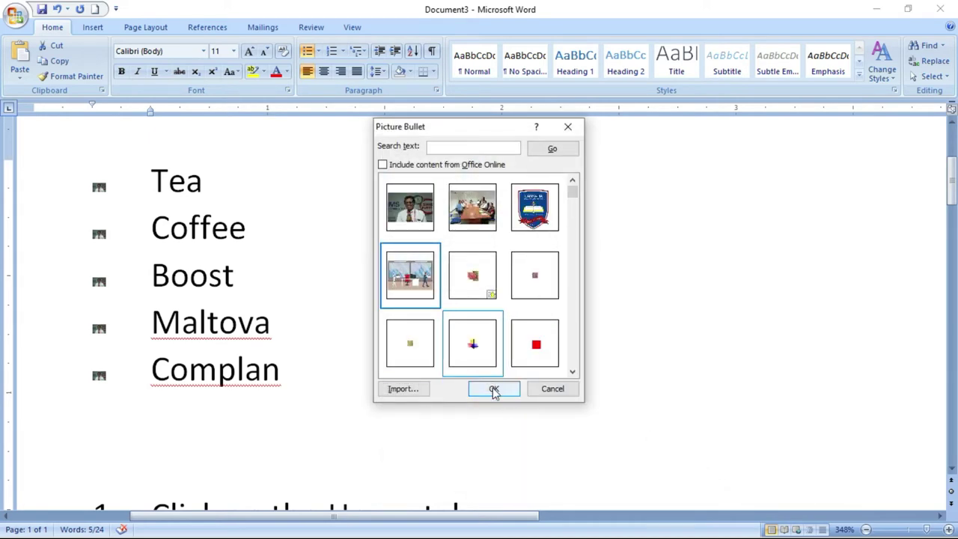
{"action": "left_click", "coordinate": [493, 388]}
{"action": "left_click", "coordinate": [481, 371]}
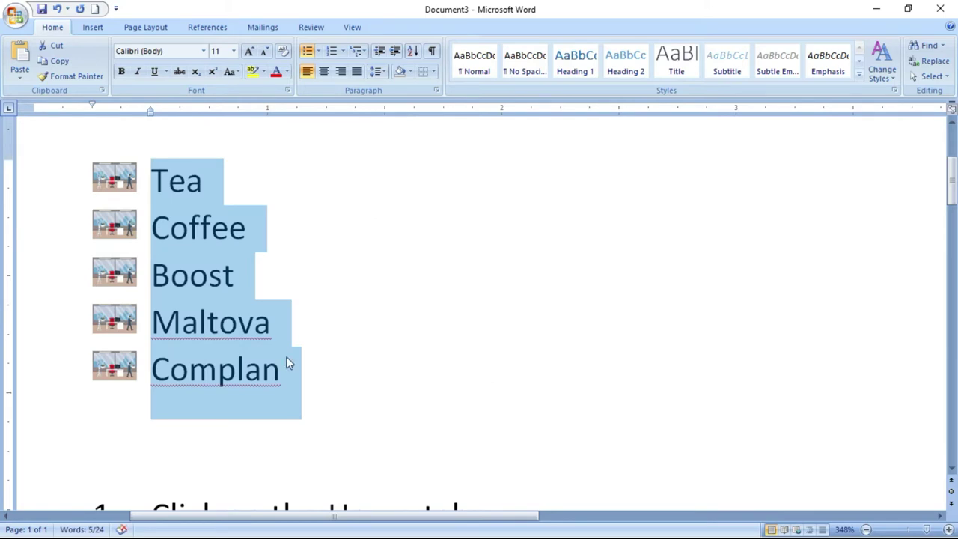
{"action": "left_click", "coordinate": [212, 228]}
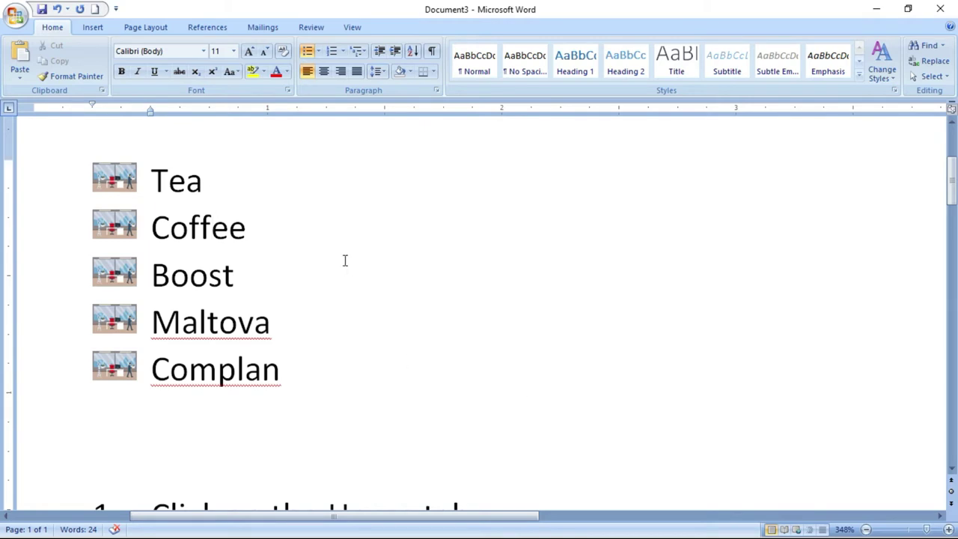
- Undo the last picture bullet change on the drink list
{"action": "key", "text": "ctrl+z"}
{"action": "left_click", "coordinate": [610, 256]}
- Select the three numbered instructions and apply the 1) 2) 3) format from the numbering library
{"action": "scroll", "coordinate": [822, 377], "scroll_direction": "down", "scroll_amount": 5}
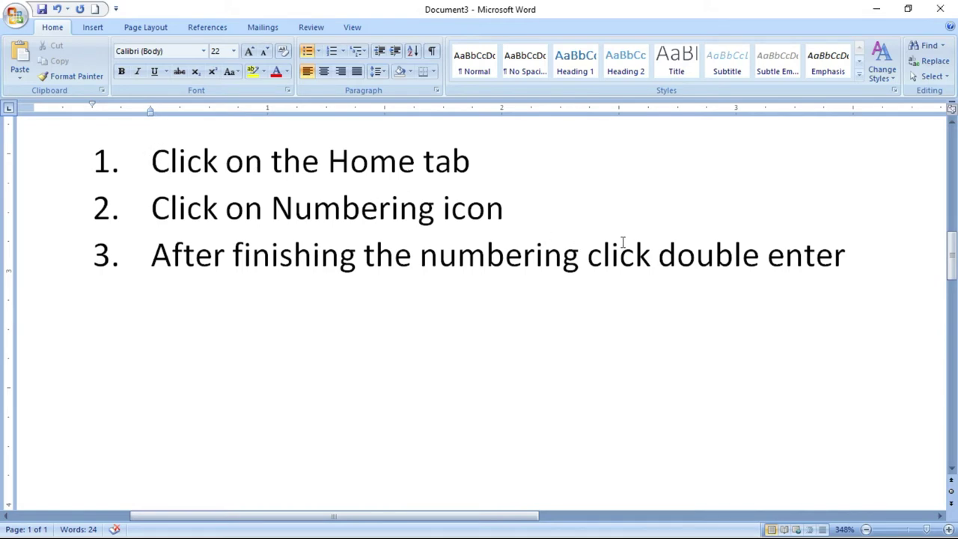
{"action": "left_click_drag", "start_coordinate": [840, 255], "coordinate": [189, 155]}
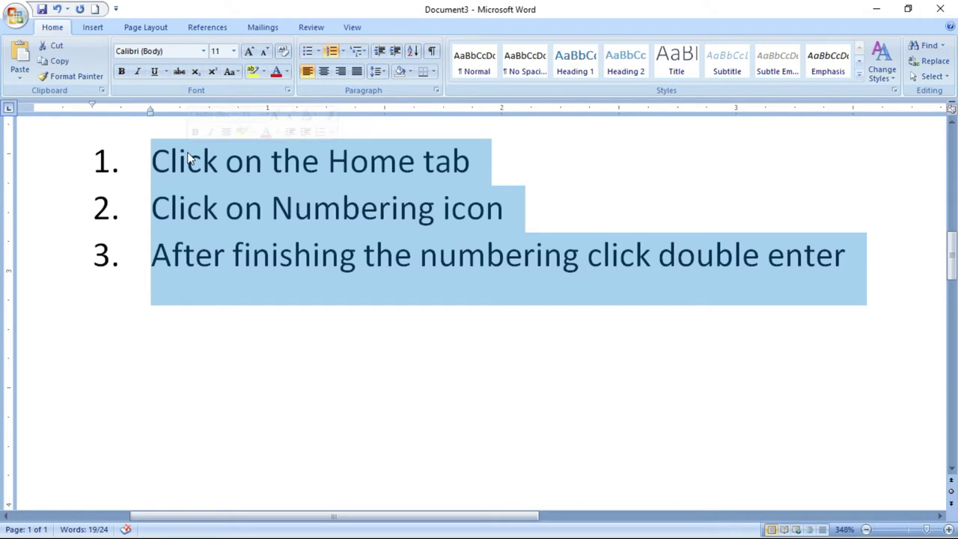
{"action": "left_click", "coordinate": [345, 52]}
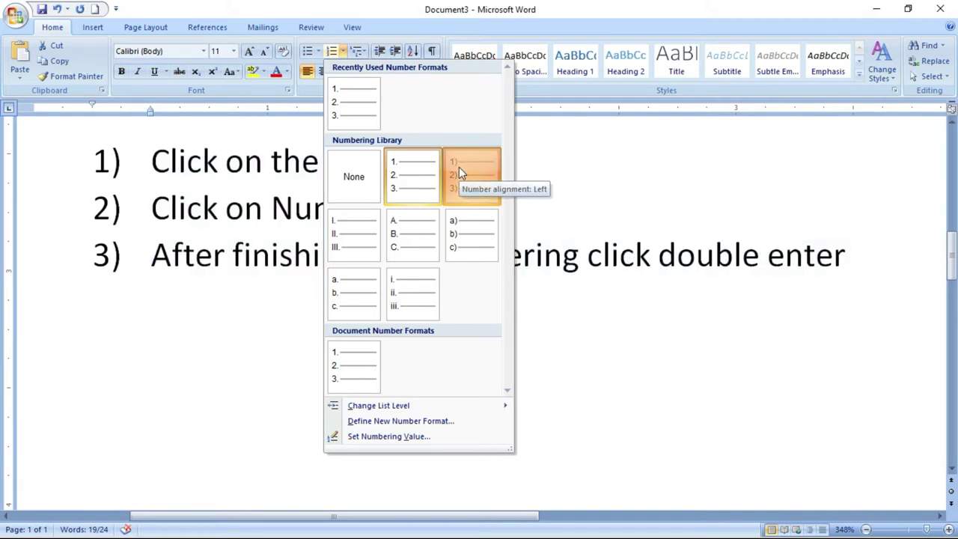
{"action": "left_click", "coordinate": [459, 170]}
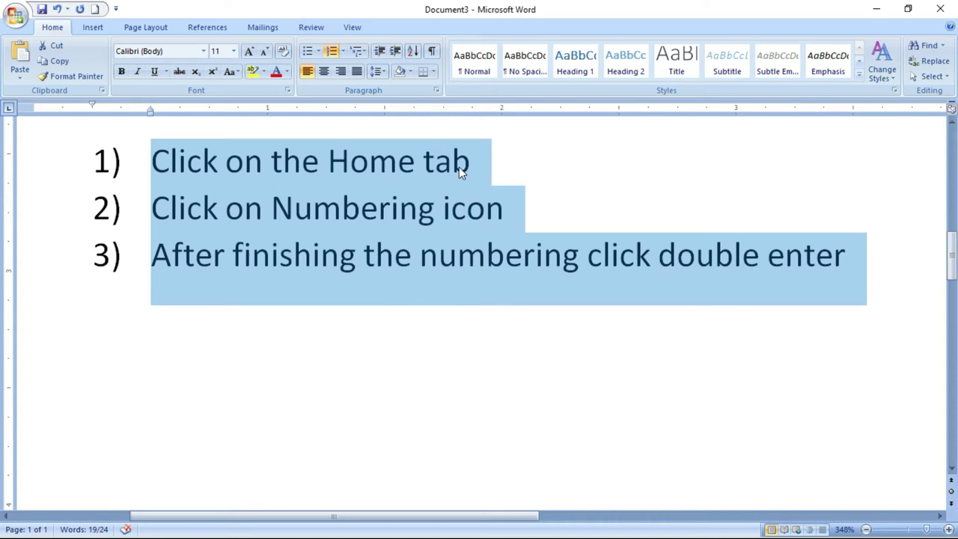
- Give the selected instructions the lowercase Roman format i. ii. iii. and set their numbering to start at viii
{"action": "left_click", "coordinate": [344, 52]}
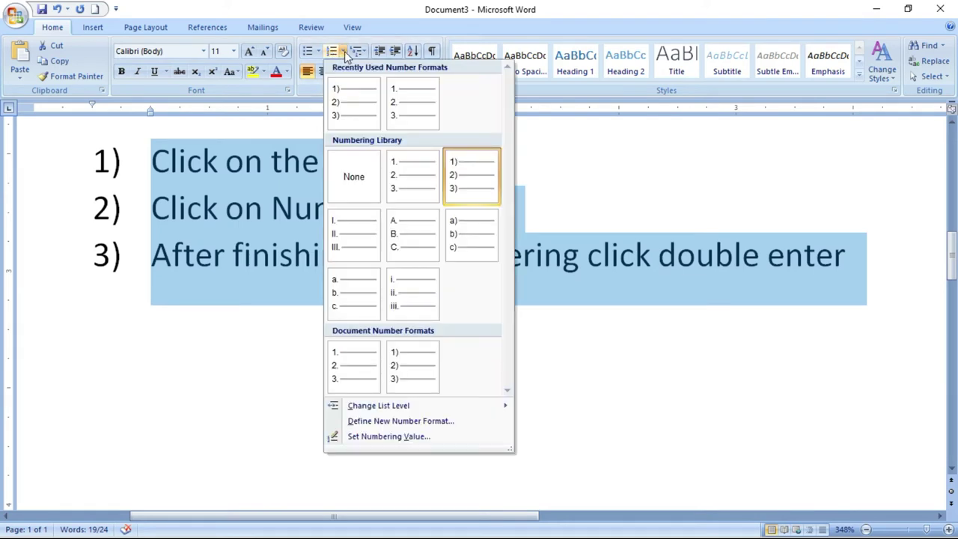
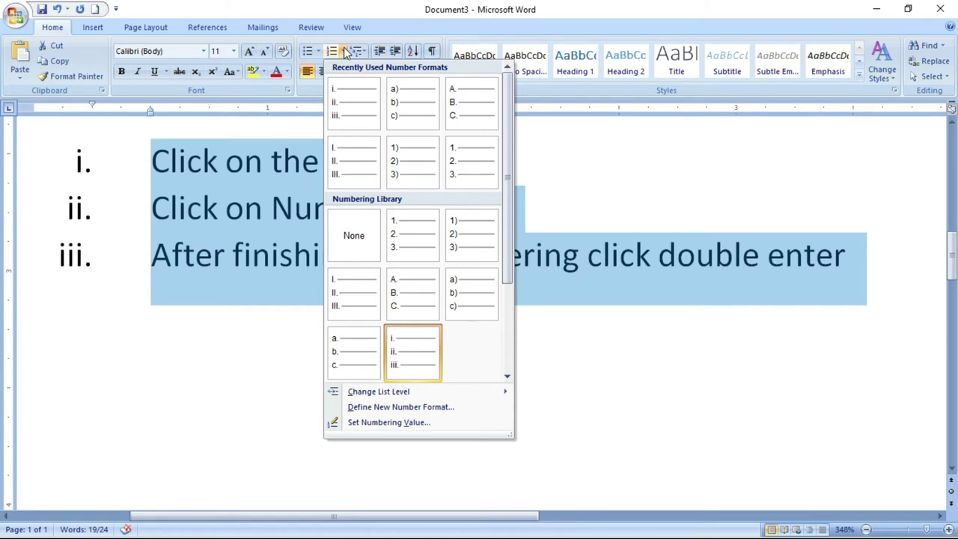
{"action": "left_click", "coordinate": [384, 425]}
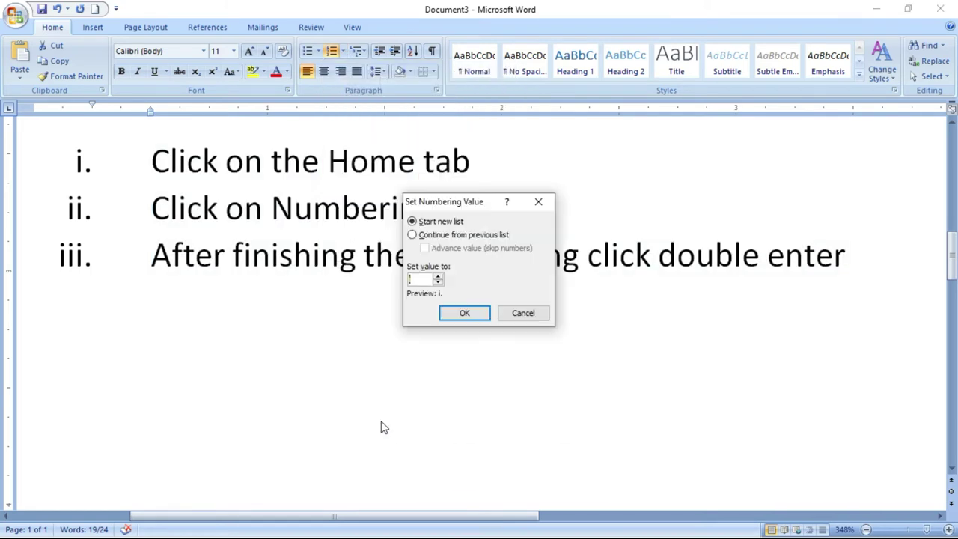
{"action": "left_click", "coordinate": [438, 277]}
{"action": "left_click", "coordinate": [456, 314]}
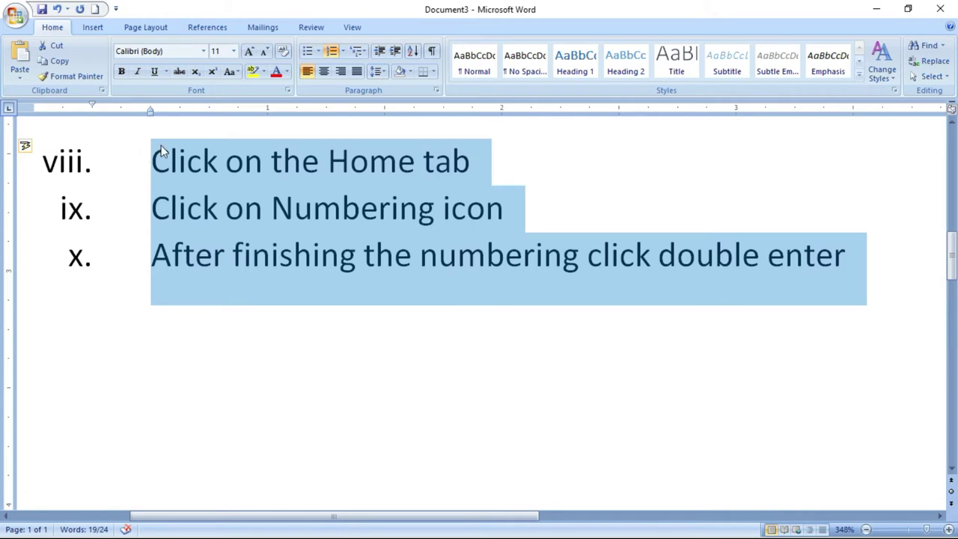
- Switch the selected instructions back to the 1) 2) 3) format and set their numbering to start at 5
{"action": "left_click", "coordinate": [343, 52]}
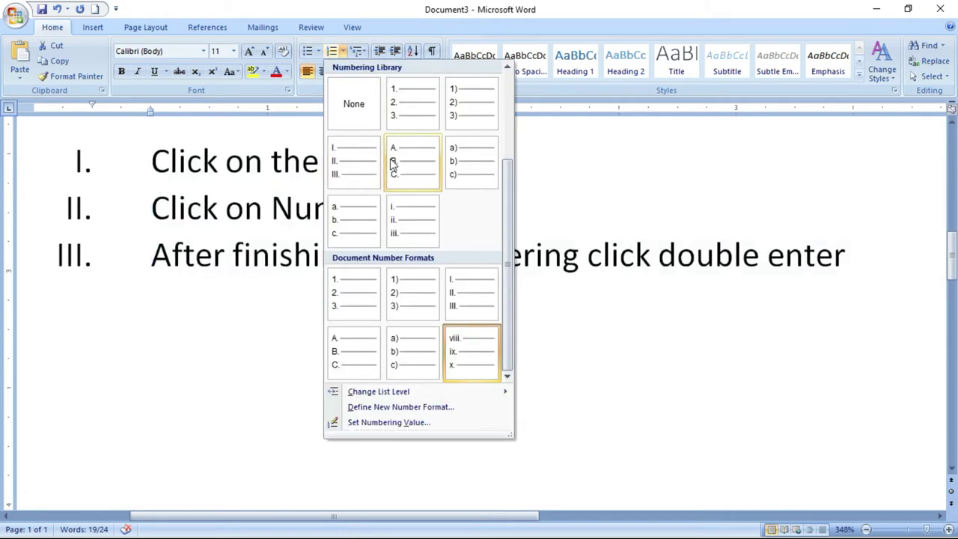
{"action": "left_click", "coordinate": [403, 298]}
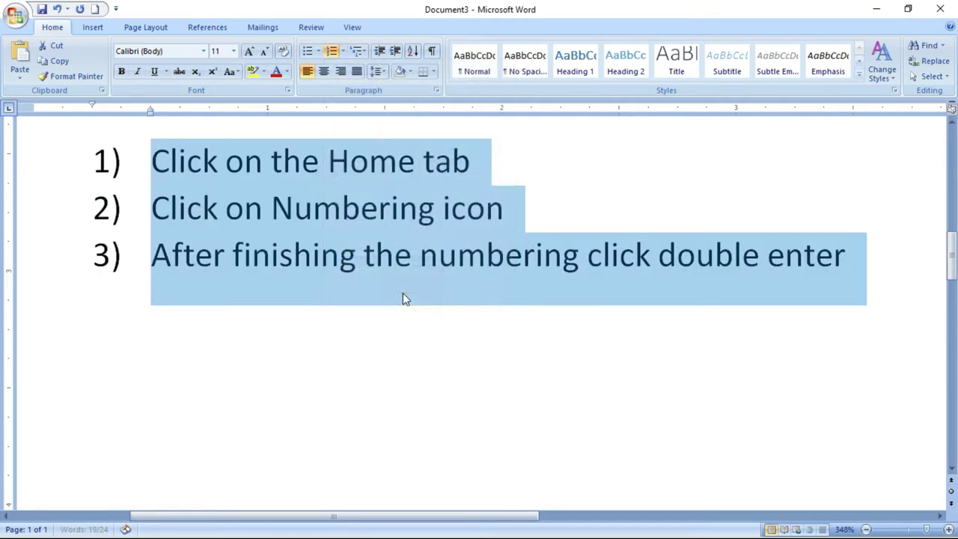
{"action": "left_click", "coordinate": [344, 52]}
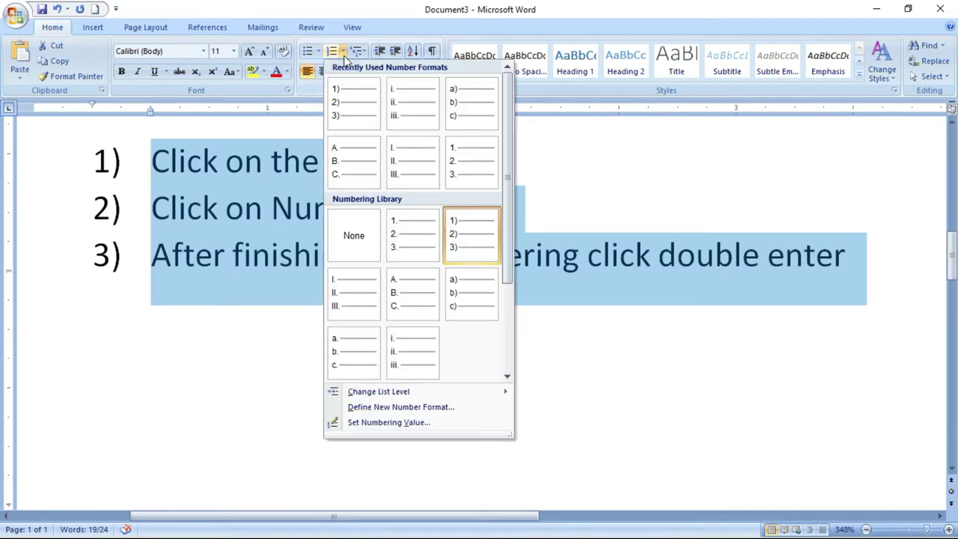
{"action": "left_click", "coordinate": [379, 425]}
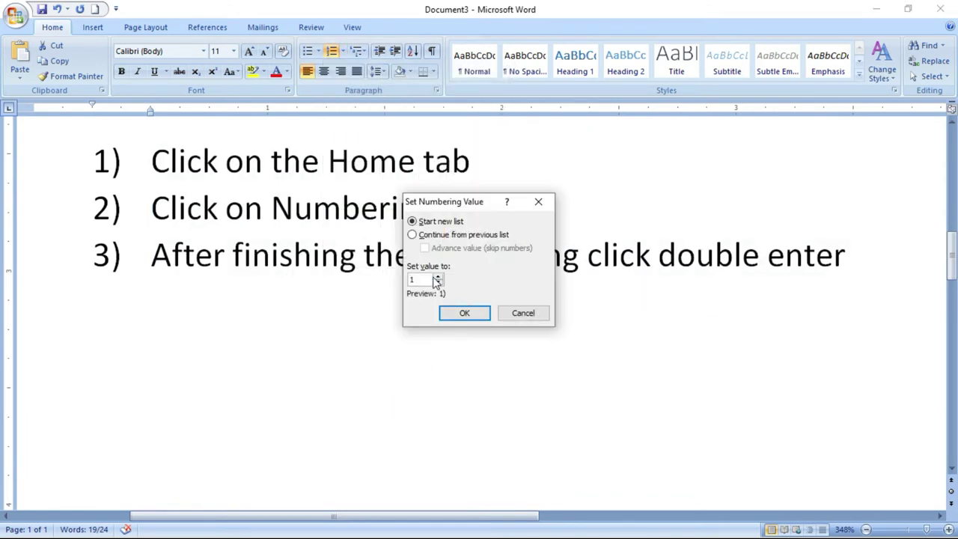
{"action": "left_click", "coordinate": [438, 279]}
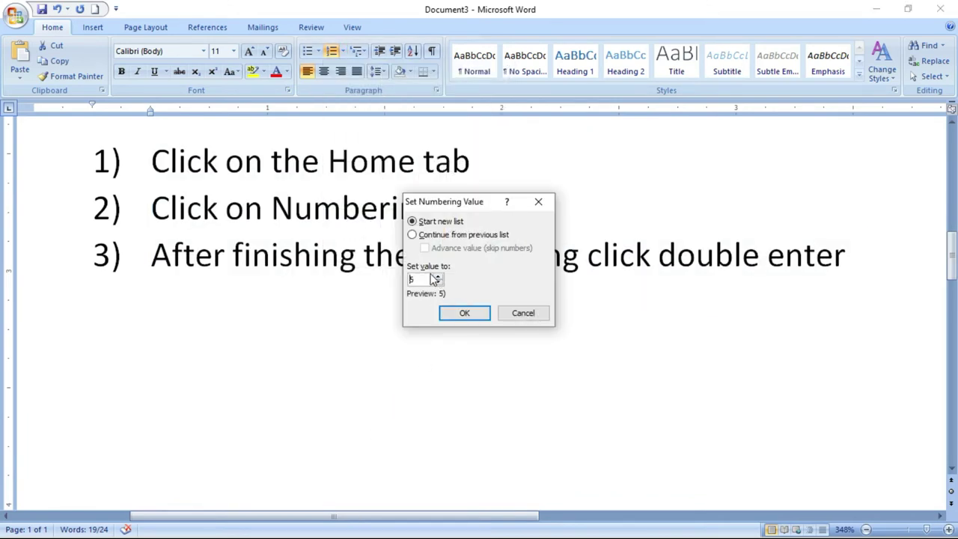
{"action": "left_click", "coordinate": [465, 314]}
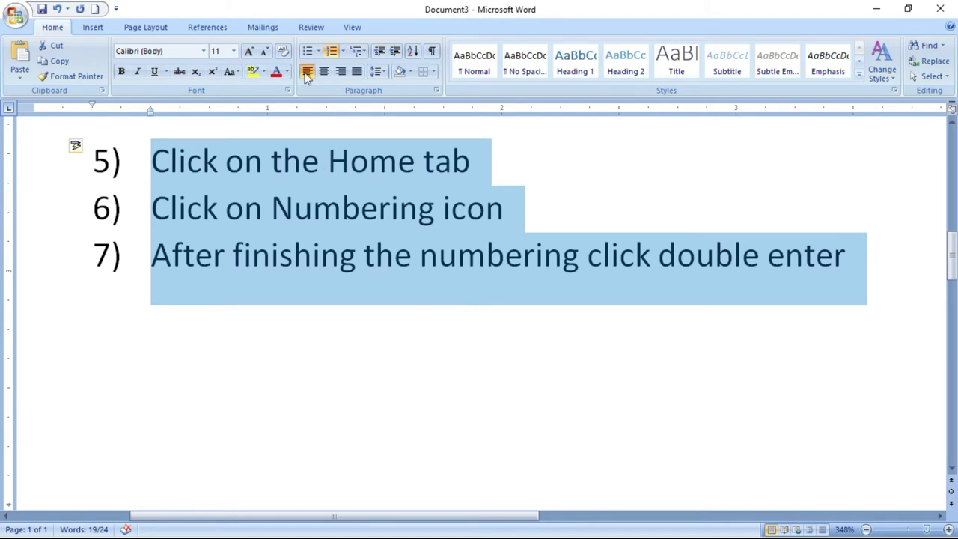
- Define a new number format for the instructions in the A, B, C, ... style with a comma after each letter
{"action": "left_click", "coordinate": [345, 51]}
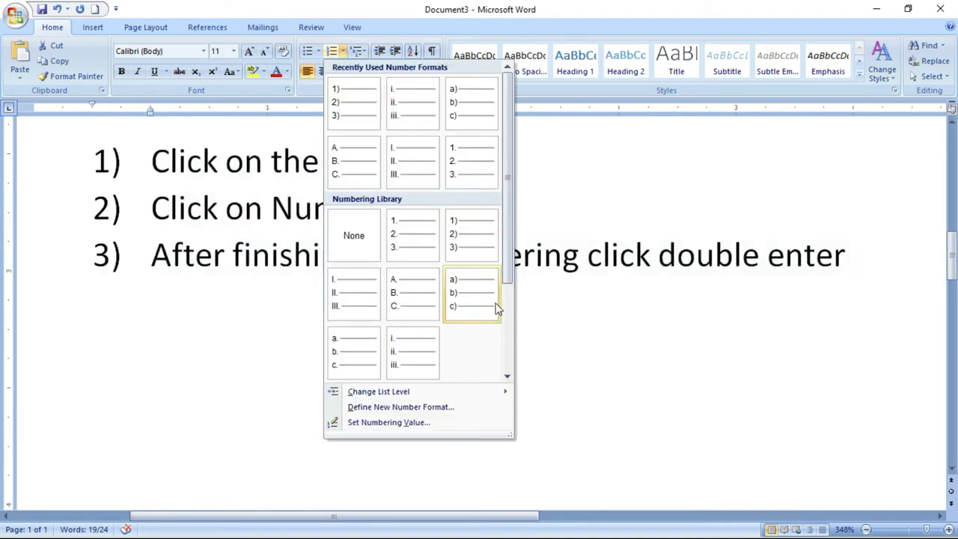
{"action": "left_click", "coordinate": [402, 410]}
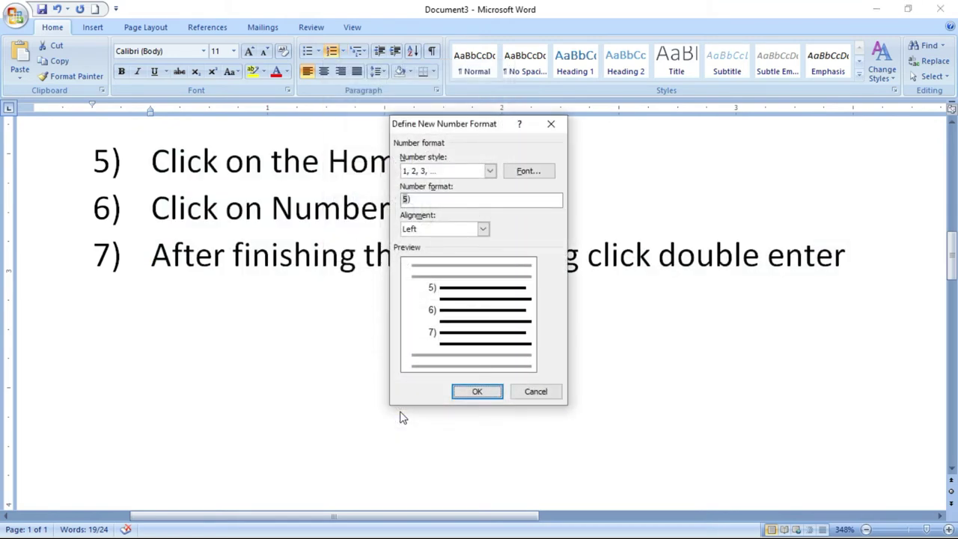
{"action": "left_click", "coordinate": [490, 170]}
{"action": "left_click", "coordinate": [434, 217]}
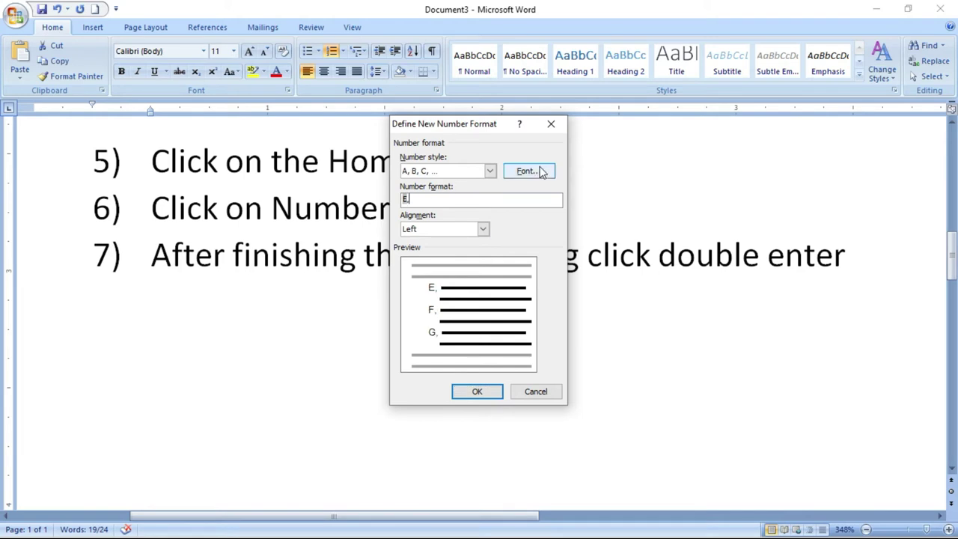
{"action": "left_click", "coordinate": [476, 396]}
{"action": "left_click", "coordinate": [390, 375]}
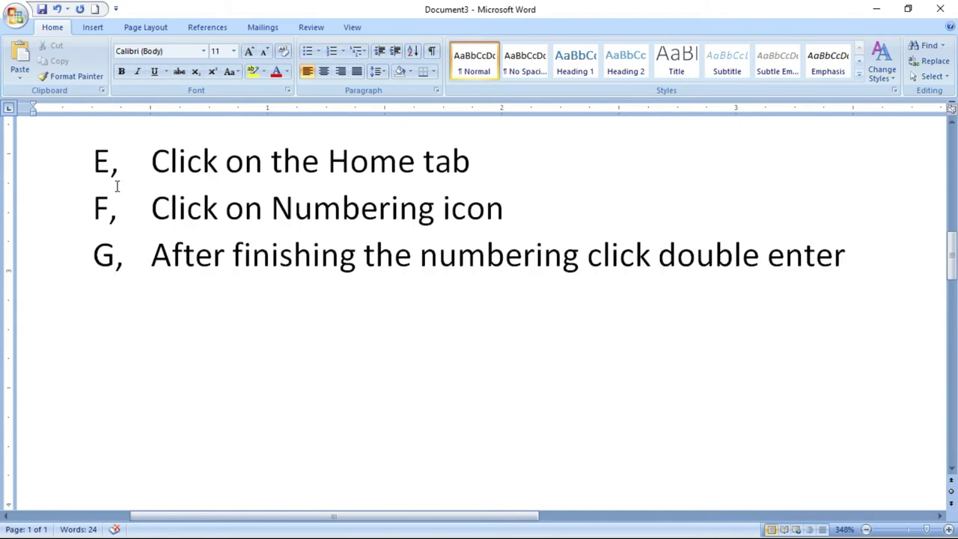
{"action": "left_click_drag", "start_coordinate": [152, 158], "coordinate": [878, 291]}
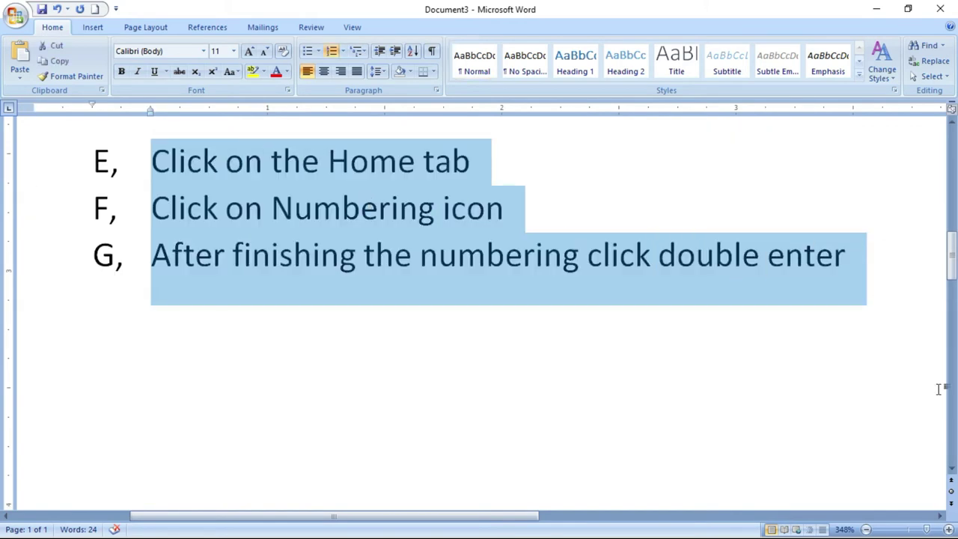
- Create a new blank document and enter the line "CTRL + SHIFT +L"
{"action": "key", "text": "ctrl+n"}
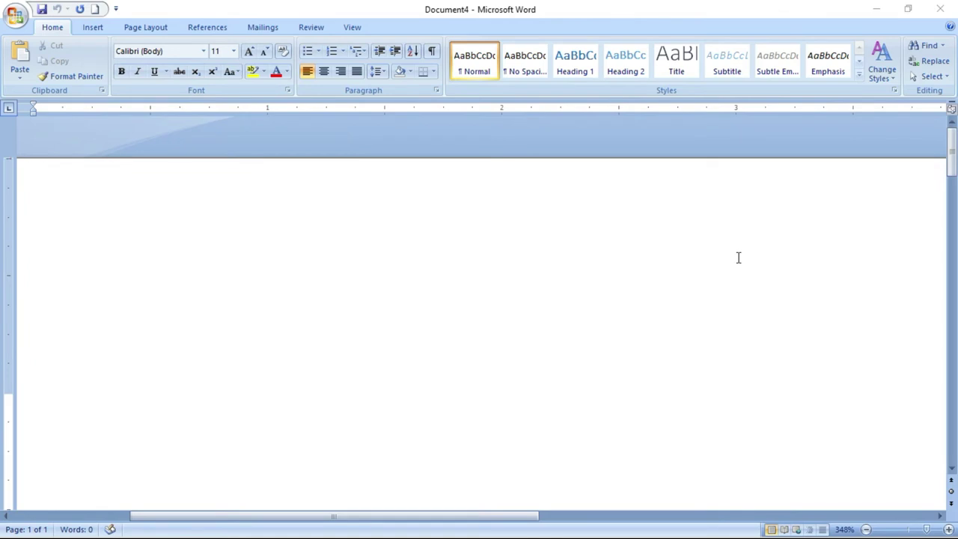
{"action": "type", "text": "CTR"}
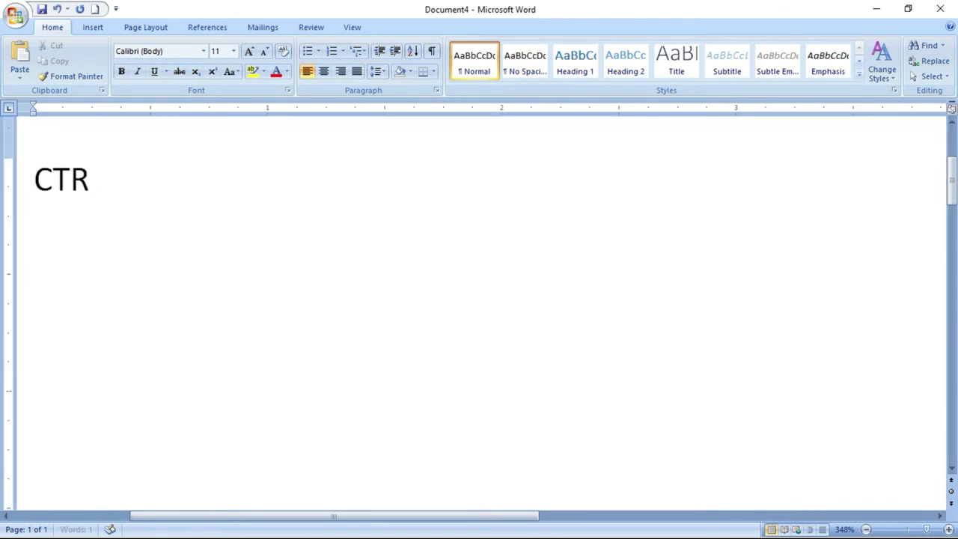
{"action": "type", "text": "L + SHIFT "}
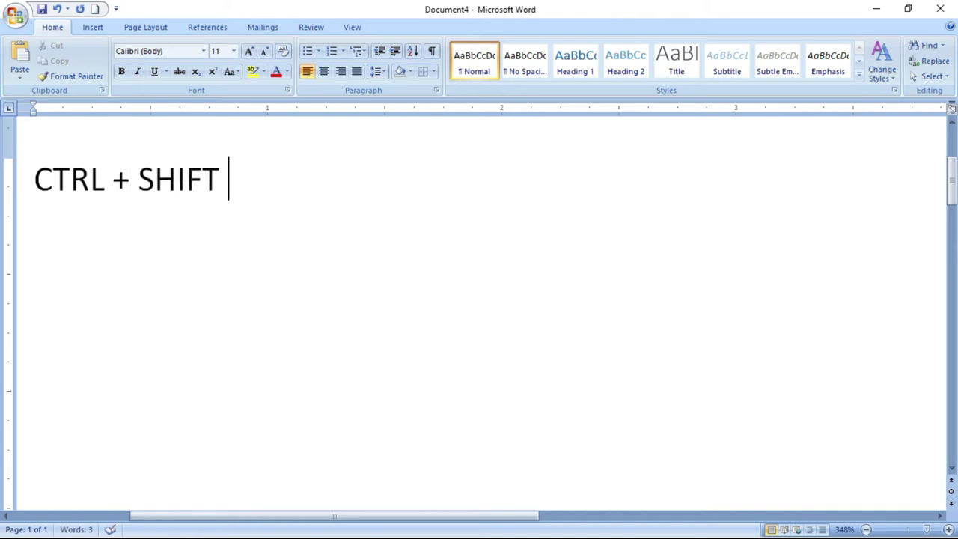
{"action": "type", "text": "+L"}
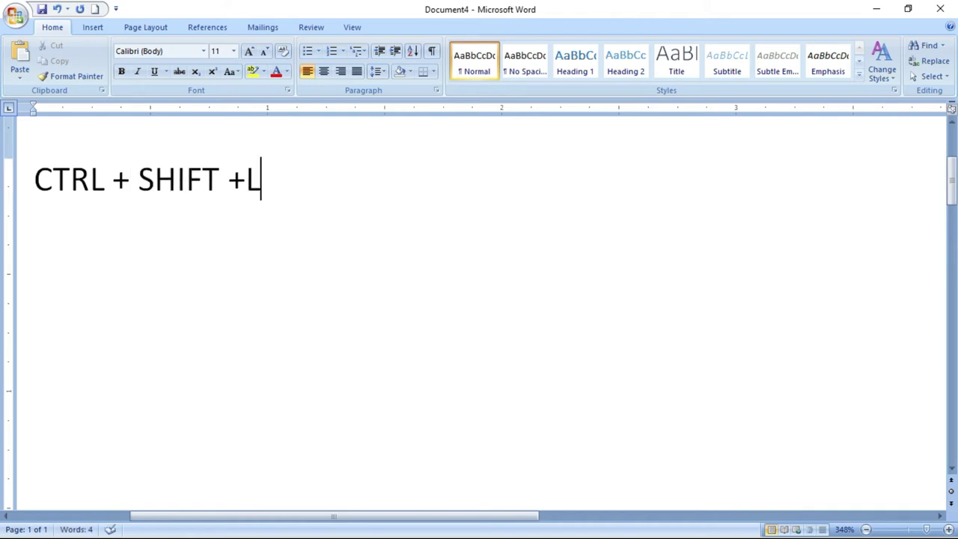
{"action": "key", "text": "Return"}
- Add a bulleted list below the line with the items SDJFJDSF, ASDJFHADSJKF and ASDKJJFDSAJKF, and end the list
{"action": "key", "text": "ctrl+shift+l"}
{"action": "type", "text": "SDJFJDSF"}
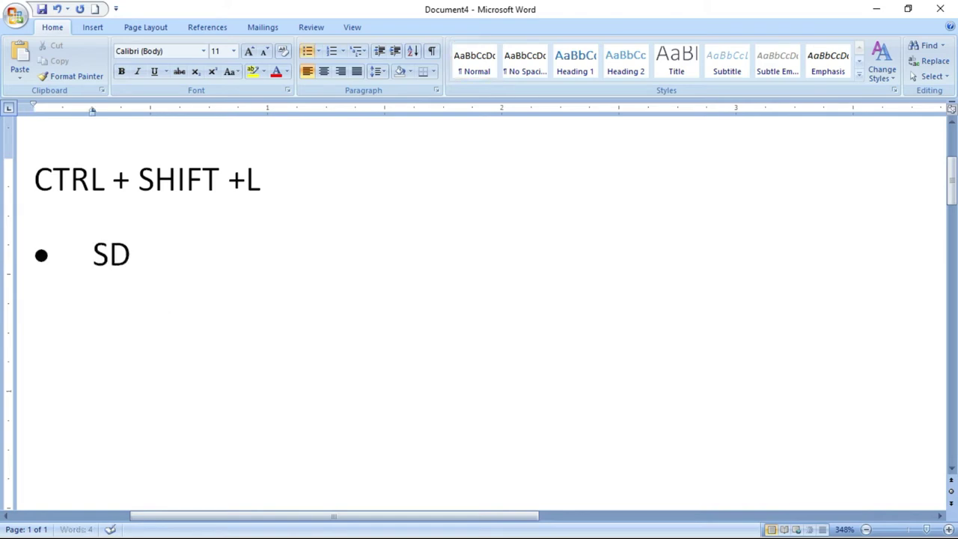
{"action": "key", "text": "Return"}
{"action": "type", "text": "ASDJFHADSJKF"}
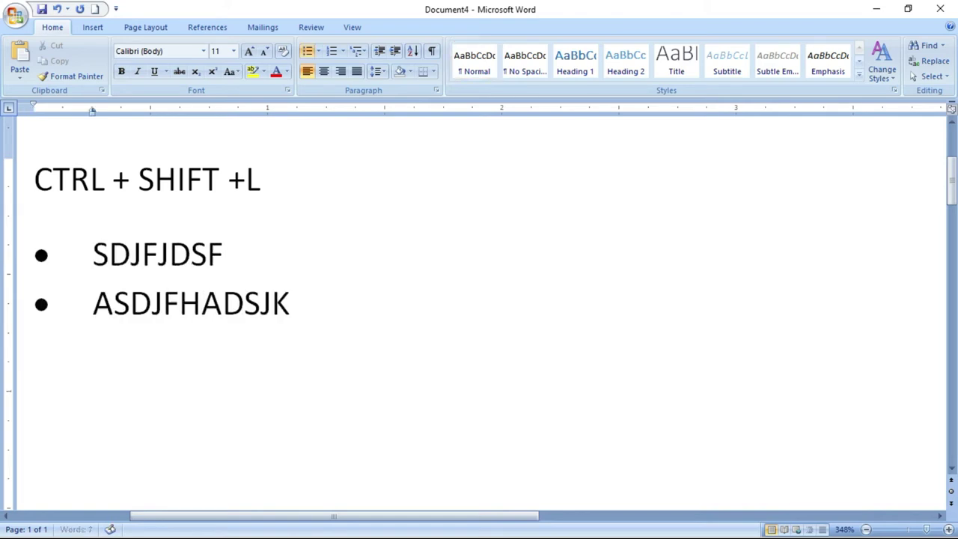
{"action": "key", "text": "Return"}
{"action": "type", "text": "ASDKJJFDSAJKF"}
{"action": "key", "text": "Return"}
{"action": "key", "text": "Return"}
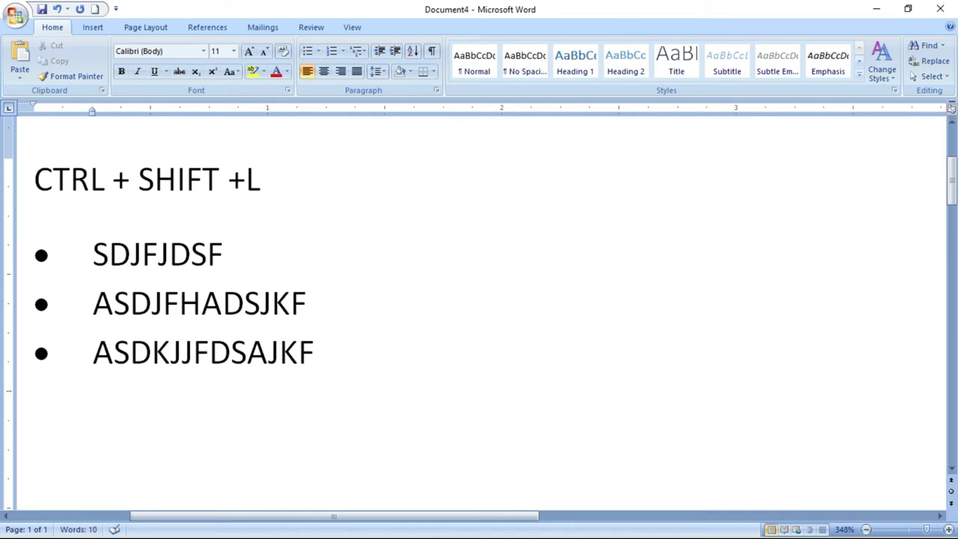
- Highlight the line "CTRL + SHIFT +L" in yellow
{"action": "left_click", "coordinate": [278, 184]}
{"action": "left_click_drag", "start_coordinate": [278, 184], "coordinate": [17, 190]}
{"action": "left_click", "coordinate": [254, 71]}
{"action": "left_click", "coordinate": [543, 267]}
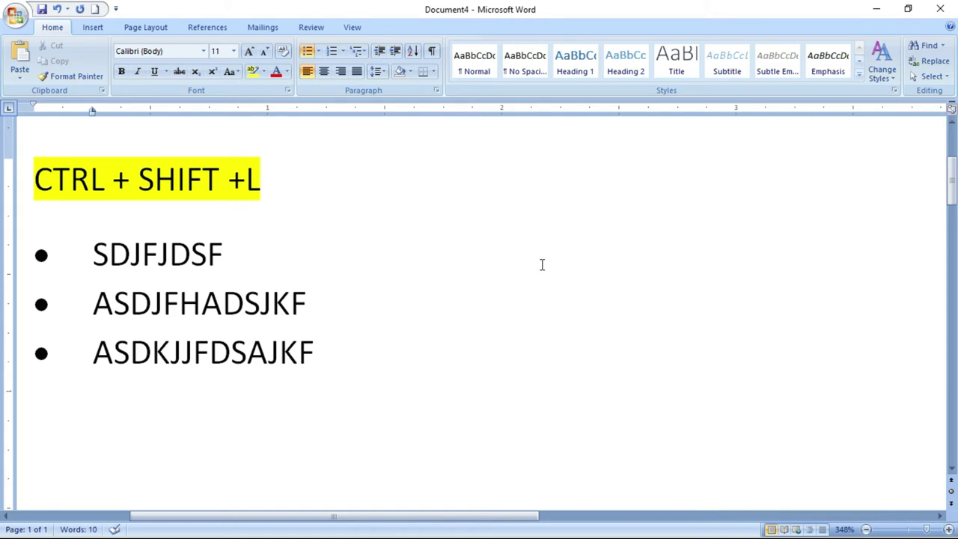
- Below the first list, start an automatic bulleted list from an asterisk with the items SDJFJFJDS, ASDJKFJADSFJ, ADKJFJKADS and ADJKFSJKADSF, and end it
{"action": "scroll", "coordinate": [542, 264], "scroll_direction": "down", "scroll_amount": 2}
{"action": "type", "text": "*"}
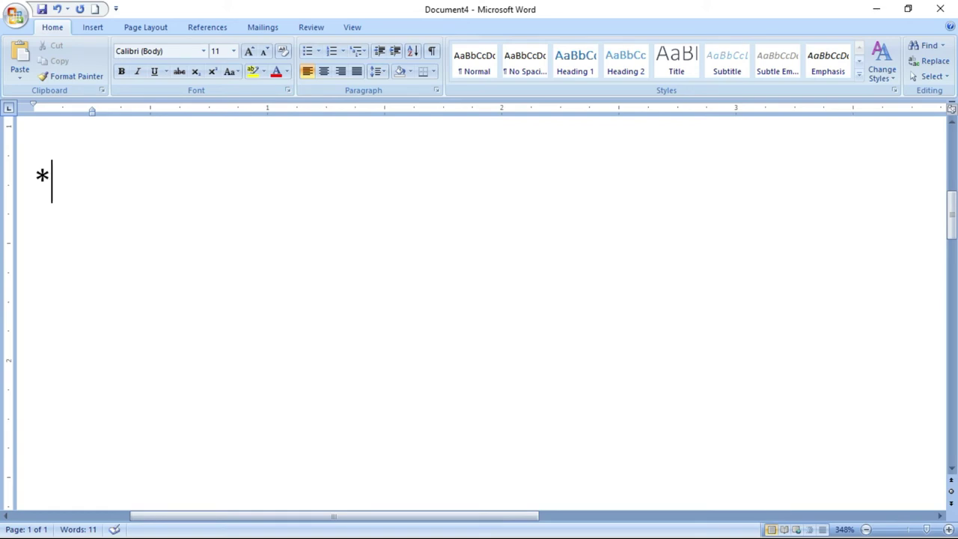
{"action": "key", "text": "space"}
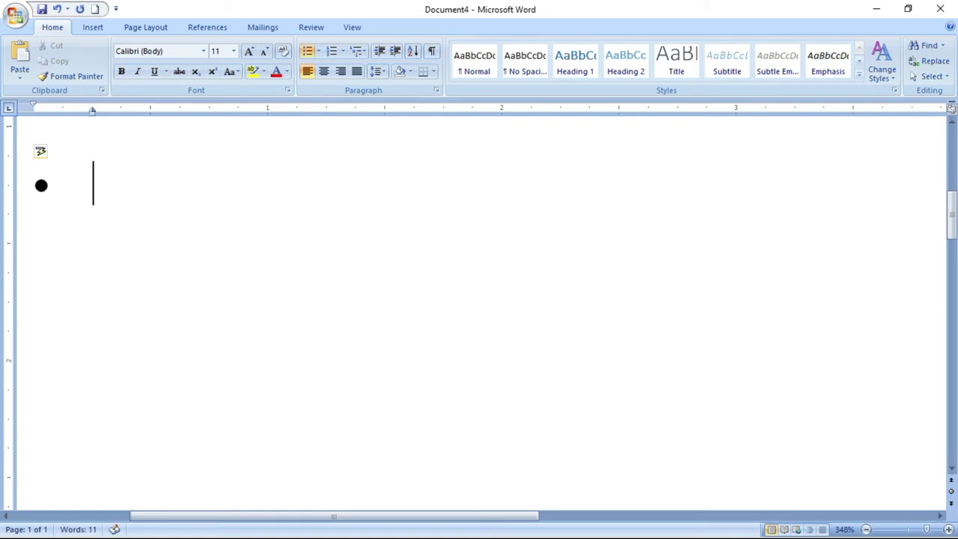
{"action": "type", "text": "SDJFJFJDS"}
{"action": "key", "text": "Return"}
{"action": "type", "text": "ASDJKFJADSFJ"}
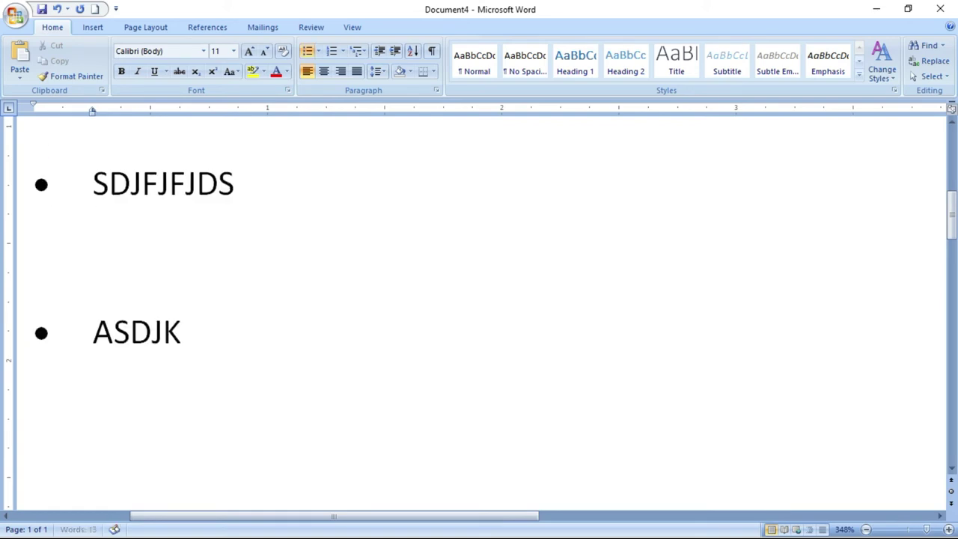
{"action": "key", "text": "Return"}
{"action": "type", "text": "ADKJFJKADS"}
{"action": "key", "text": "Return"}
{"action": "type", "text": "ADJKFSJKADSF"}
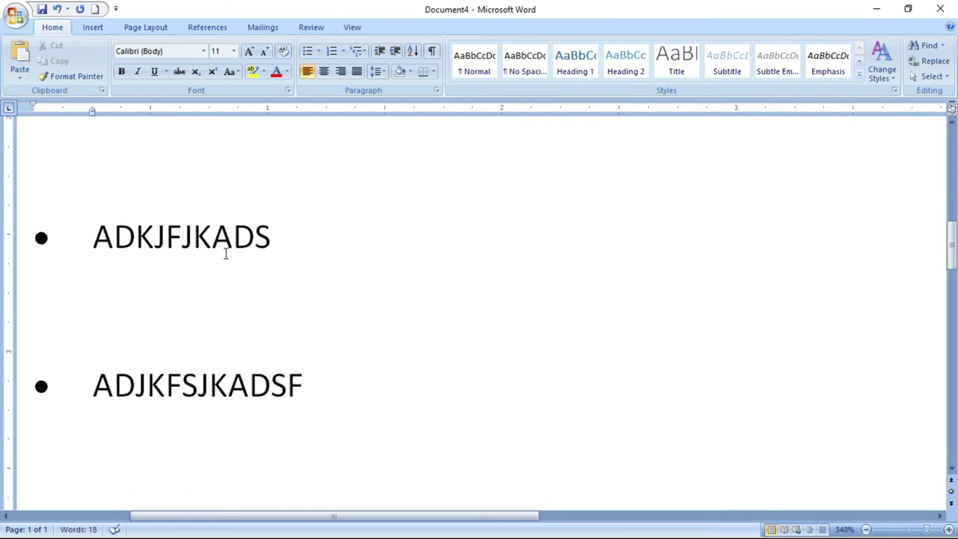
{"action": "key", "text": "Return"}
{"action": "key", "text": "Return"}
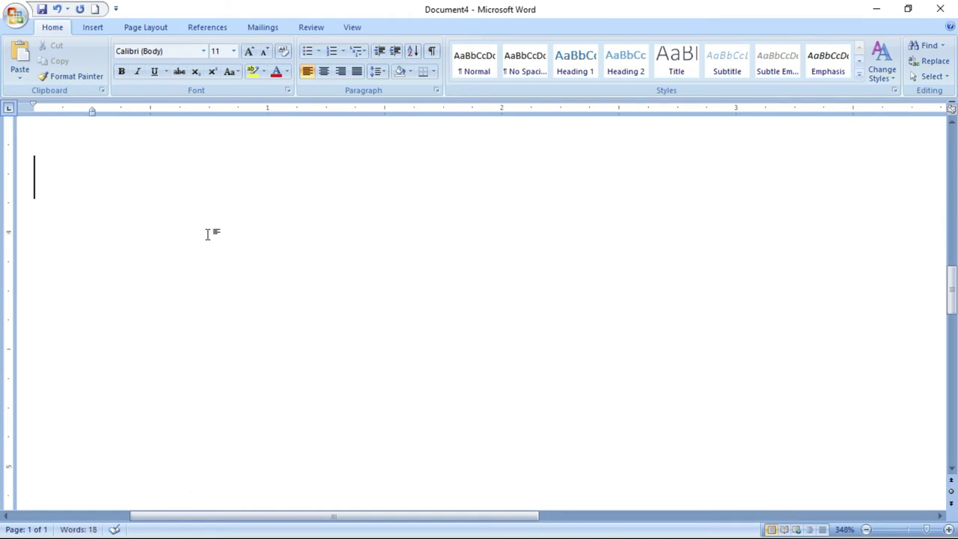
- Start another automatic bulleted list from an asterisk with the items DHJDSJHDSHJSDHJ, SDHJSDJSD and SDDSHJSD, and end the list
{"action": "type", "text": "* "}
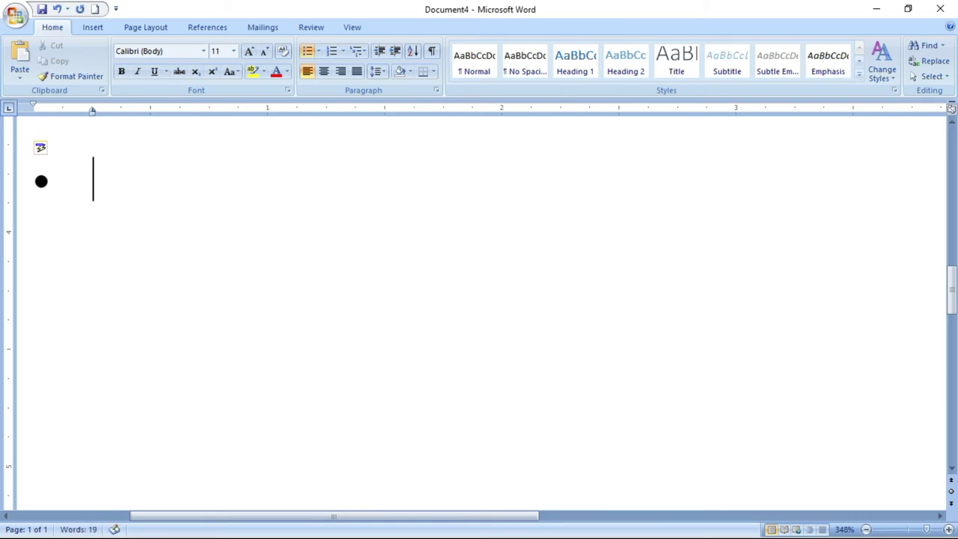
{"action": "type", "text": "DHJDSJHDSHJSDHJ"}
{"action": "key", "text": "Return"}
{"action": "type", "text": "SD"}
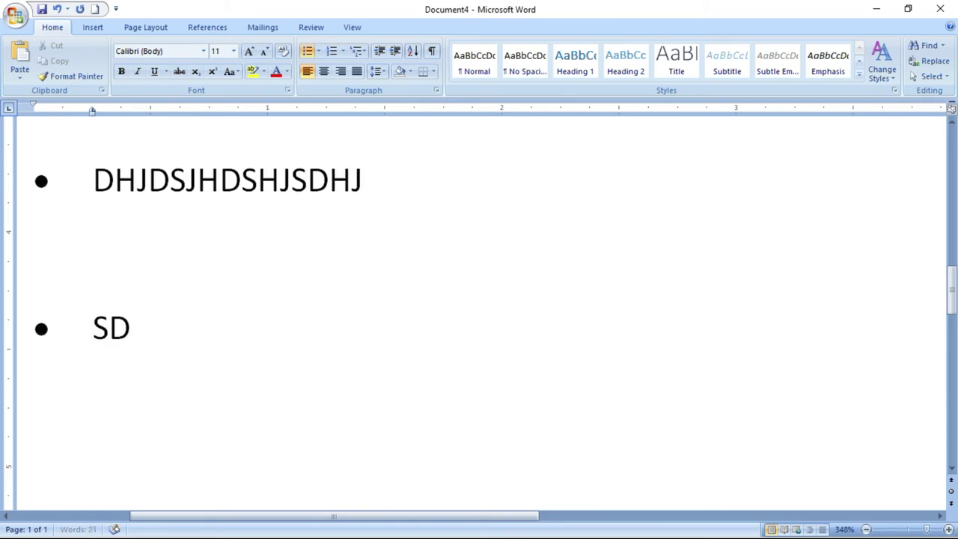
{"action": "type", "text": "HJSDJSD"}
{"action": "key", "text": "Return"}
{"action": "type", "text": "SDDSHJSD"}
{"action": "key", "text": "Return"}
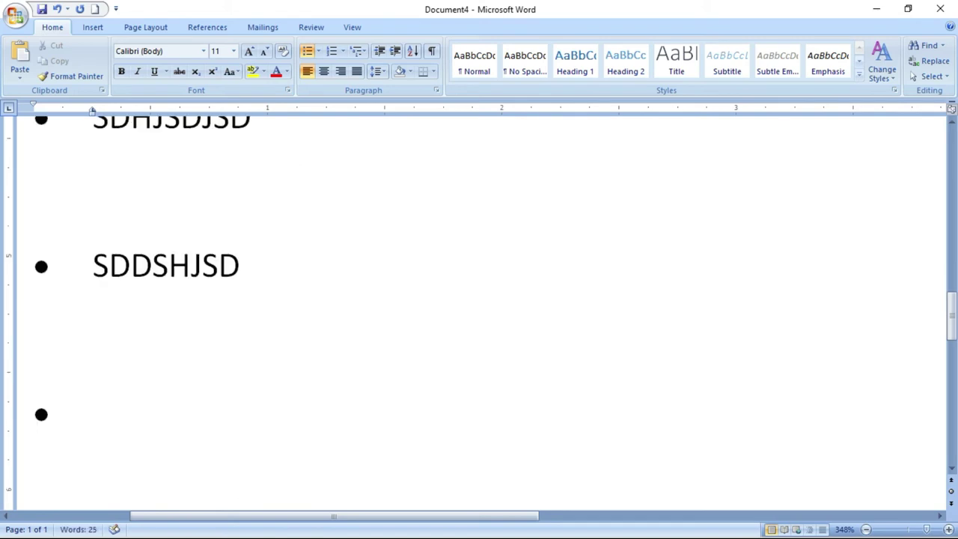
{"action": "key", "text": "BackSpace"}
- Below the bulleted lists, start an automatic numbered list from "1." with the first item "Welcome to india"
{"action": "scroll", "coordinate": [209, 234], "scroll_direction": "up", "scroll_amount": 2}
{"action": "scroll", "coordinate": [209, 235], "scroll_direction": "up", "scroll_amount": 4}
{"action": "scroll", "coordinate": [209, 234], "scroll_direction": "down", "scroll_amount": 10}
{"action": "type", "text": "1."}
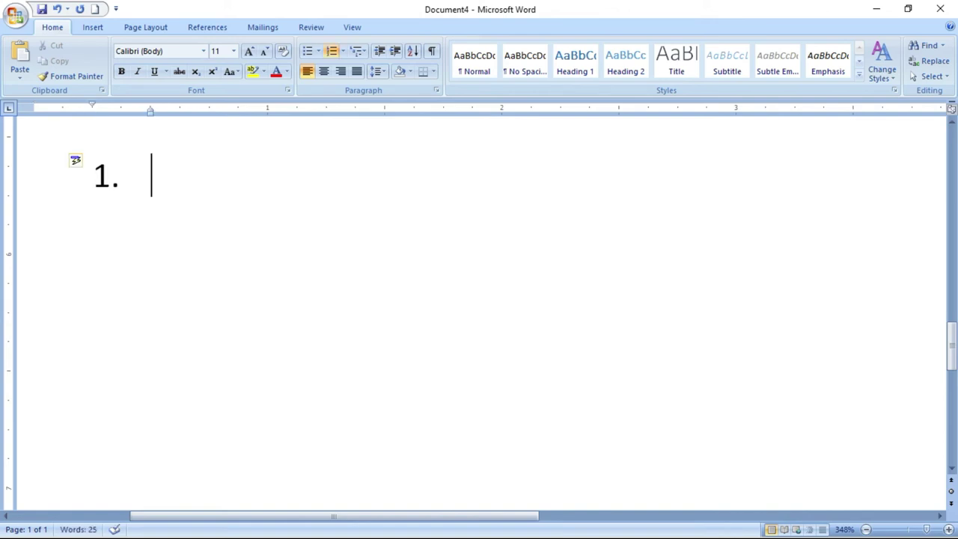
{"action": "type", "text": " Welco"}
{"action": "key", "text": "BackSpace"}
{"action": "key", "text": "BackSpace"}
{"action": "type", "text": "lco"}
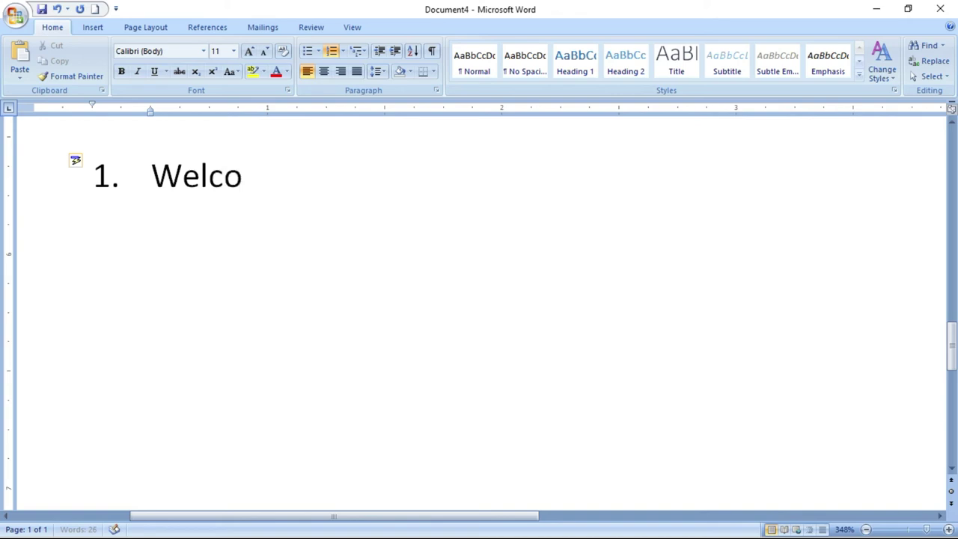
{"action": "type", "text": "me to indi"}
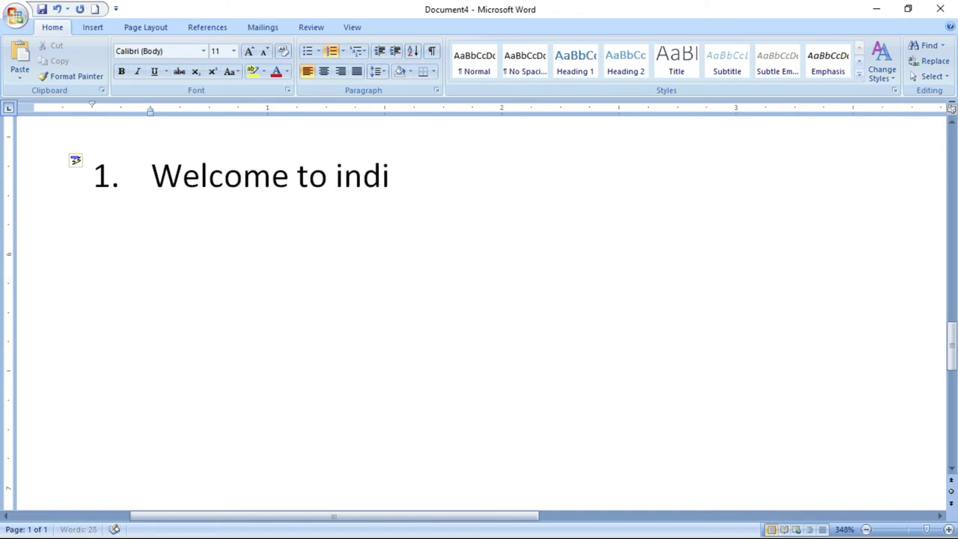
{"action": "type", "text": "a"}
{"action": "key", "text": "Return"}
- Add the numbered items "Welcome to educrawl" and "Learn msoffice", then end the list and leave several blank lines below
{"action": "type", "text": "Welco"}
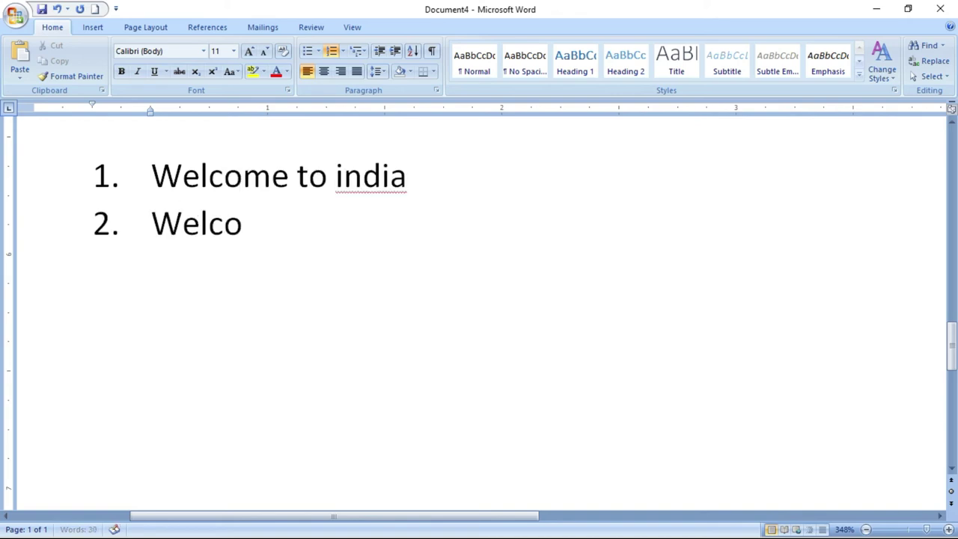
{"action": "type", "text": "me to educa"}
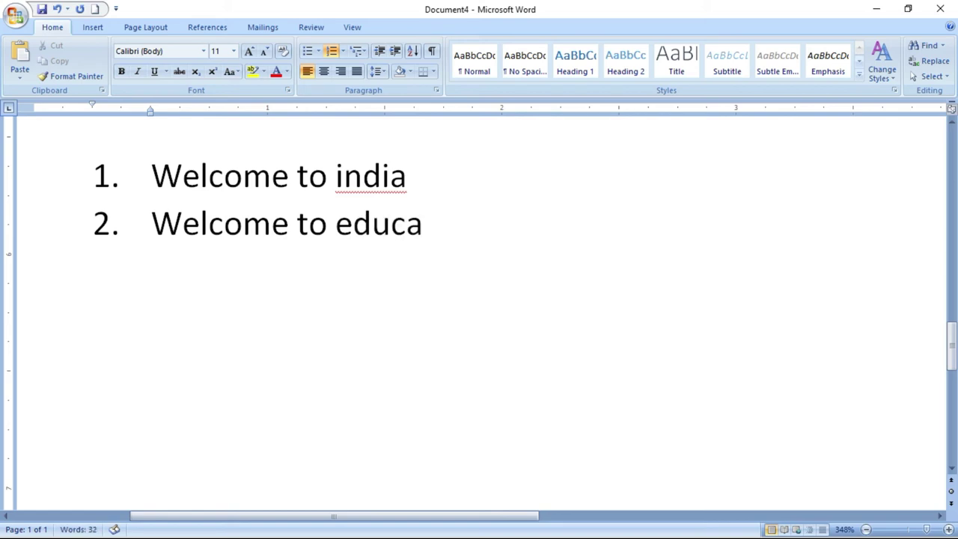
{"action": "key", "text": "BackSpace"}
{"action": "type", "text": "rawl"}
{"action": "key", "text": "Return"}
{"action": "type", "text": "learn ms"}
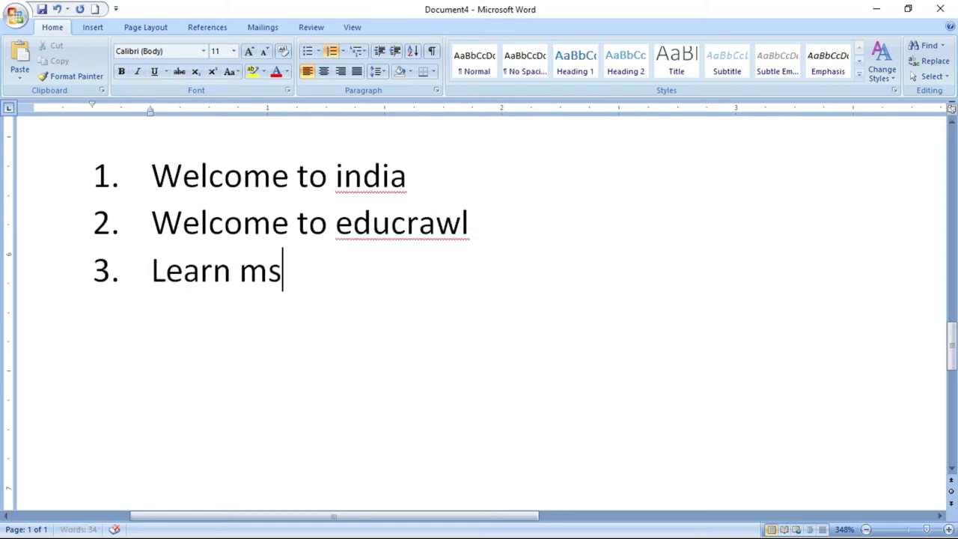
{"action": "type", "text": "office"}
{"action": "key", "text": "Return"}
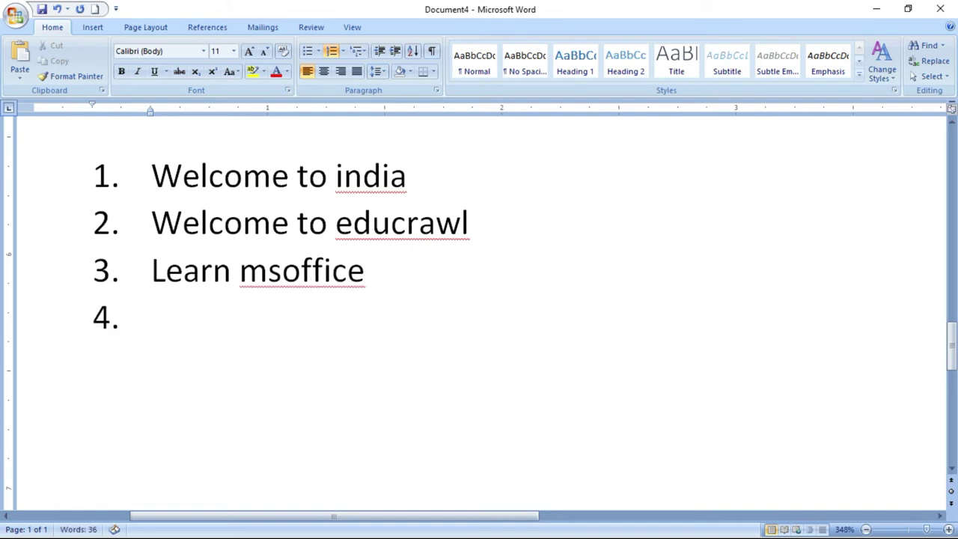
{"action": "key", "text": "BackSpace"}
{"action": "key", "text": "Return"}
{"action": "key", "text": "Return"}
{"action": "key", "text": "Return"}
{"action": "key", "text": "Return"}
{"action": "key", "text": "Return"}
- Create a new blank document
{"action": "left_click", "coordinate": [15, 15]}
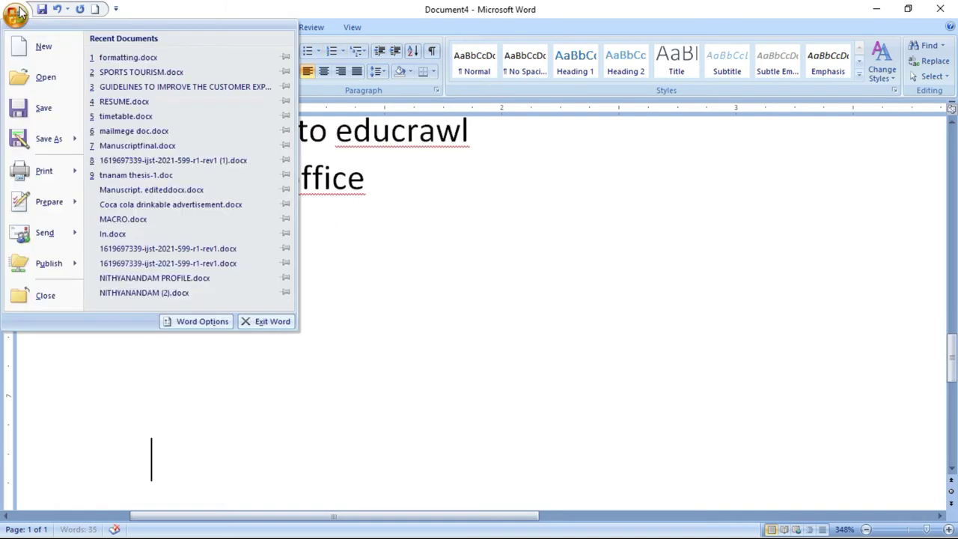
{"action": "left_click", "coordinate": [43, 47]}
{"action": "left_click", "coordinate": [749, 449]}
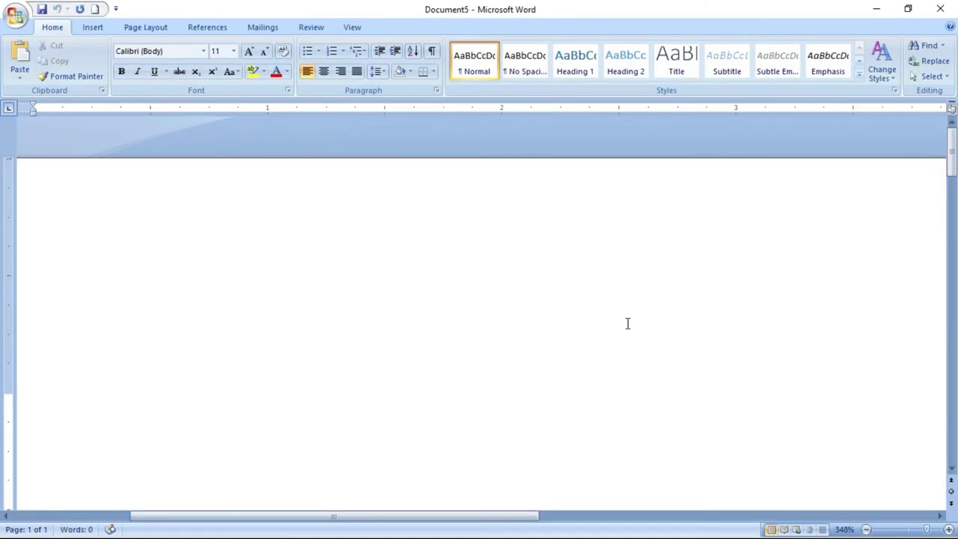
- Start an automatic lettered list from "a." with the items Sdkjasddj, Adsjasdjk, Asdkdj and Asdjdj, and end it
{"action": "scroll", "coordinate": [618, 319], "scroll_direction": "down", "scroll_amount": 1}
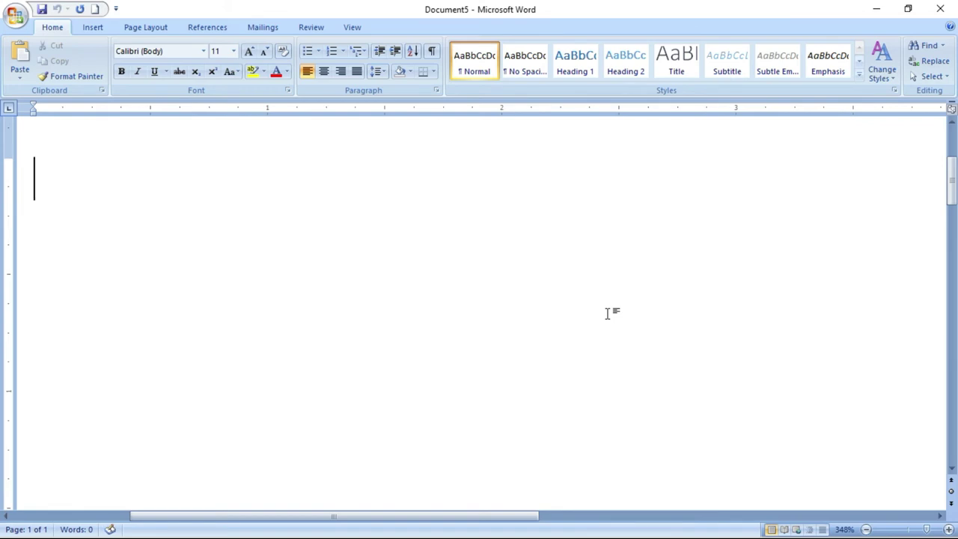
{"action": "type", "text": "a. "}
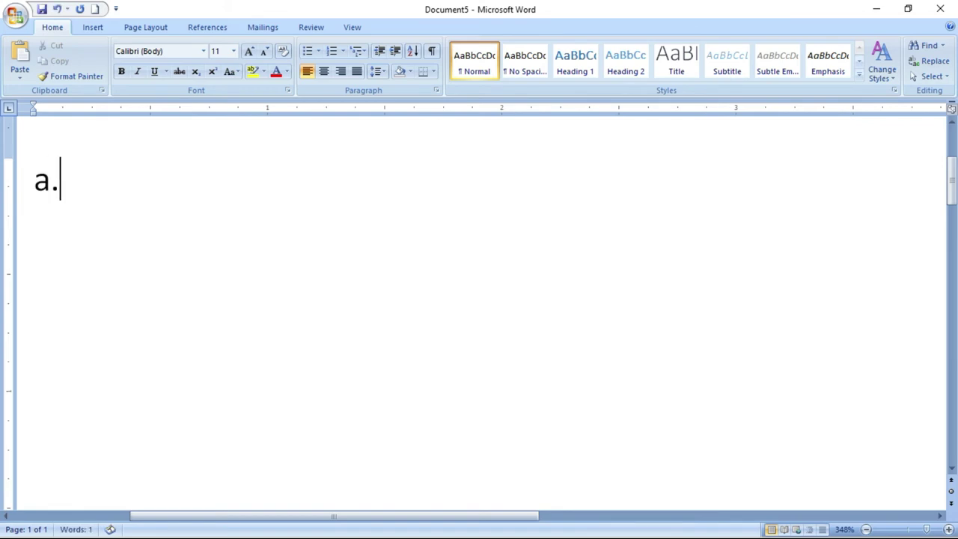
{"action": "type", "text": "sdkjasddj"}
{"action": "key", "text": "Return"}
{"action": "type", "text": "adsjasdjk"}
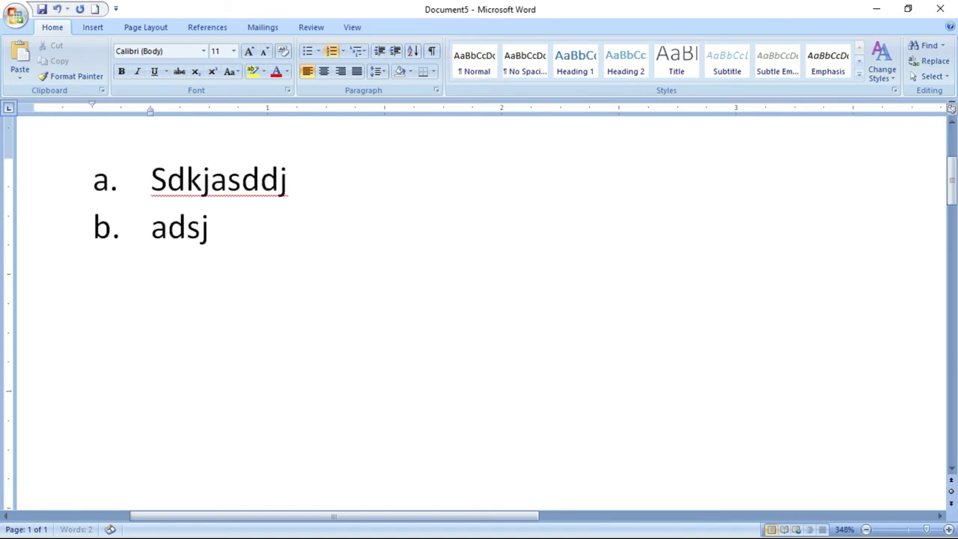
{"action": "key", "text": "Return"}
{"action": "type", "text": "asdkdj"}
{"action": "key", "text": "Return"}
{"action": "type", "text": "asdjdj"}
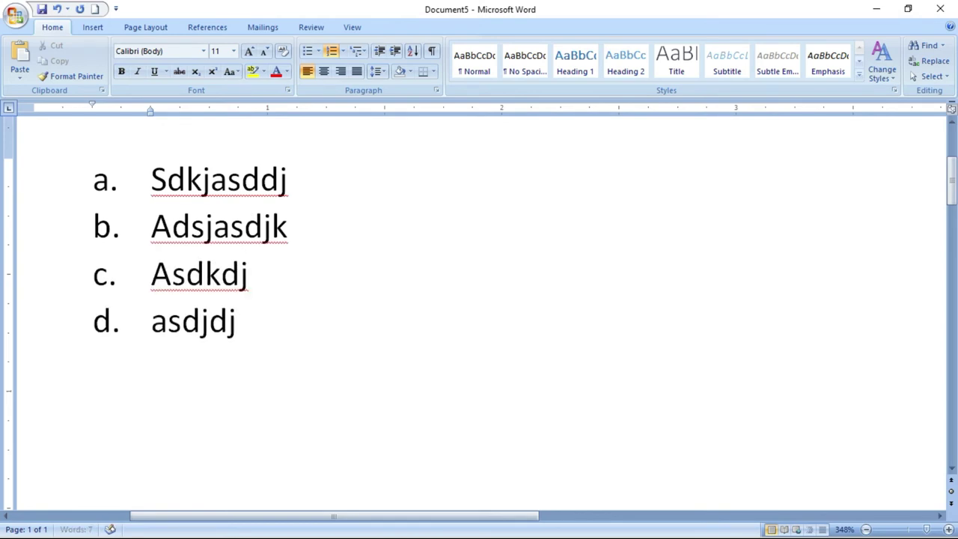
{"action": "key", "text": "Return"}
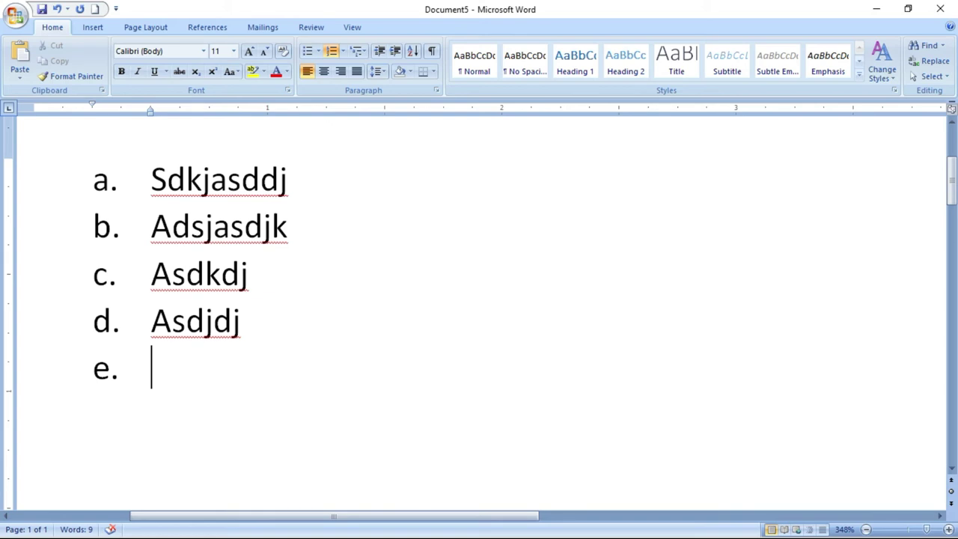
{"action": "key", "text": "Return"}
{"action": "key", "text": "Return"}
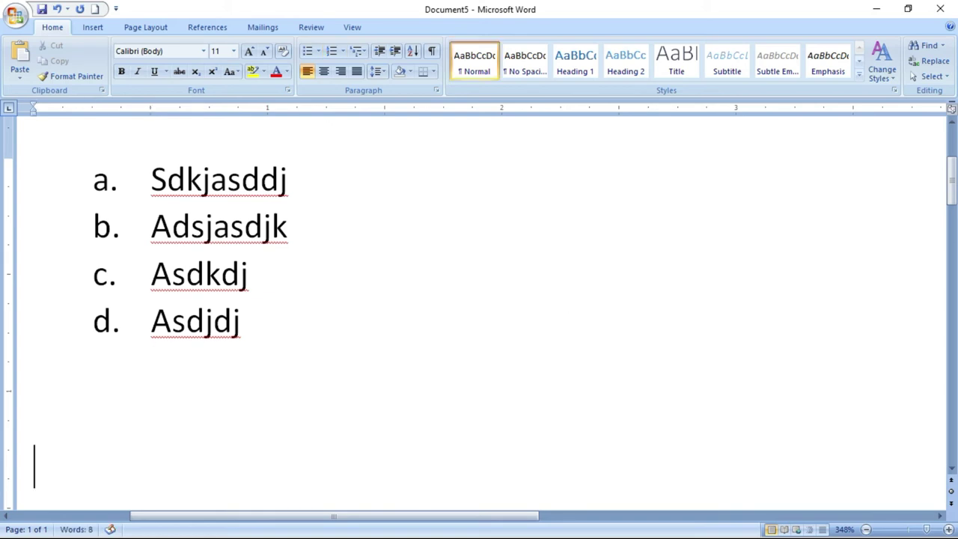
- Below the lettered list, start an automatic Roman numeral list from "I." with the items DJDJD, ADJDJKA, DJKDJKD, ADJDKJD and ASSJDJK
{"action": "scroll", "coordinate": [480, 300], "scroll_direction": "down", "scroll_amount": 3}
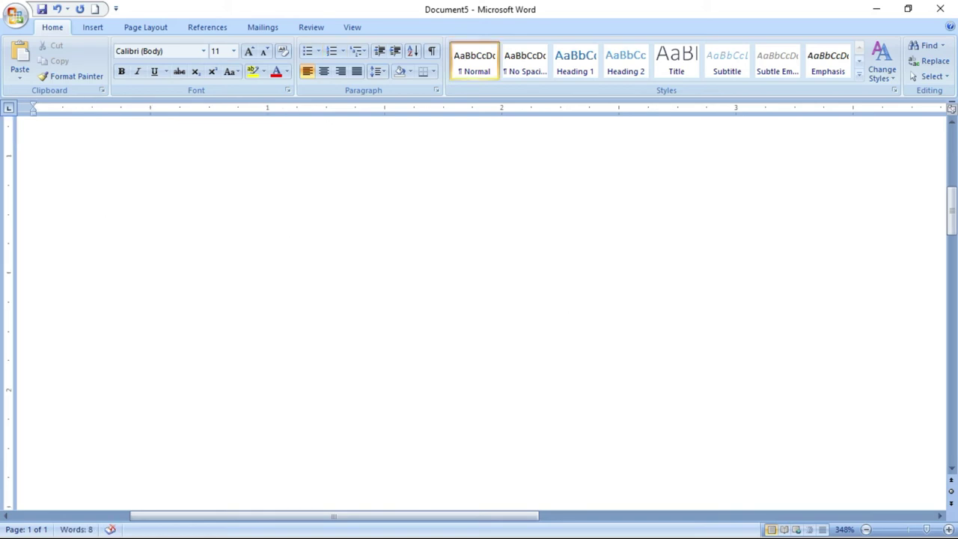
{"action": "type", "text": "I."}
{"action": "key", "text": "Tab"}
{"action": "type", "text": "DJDJD"}
{"action": "key", "text": "Return"}
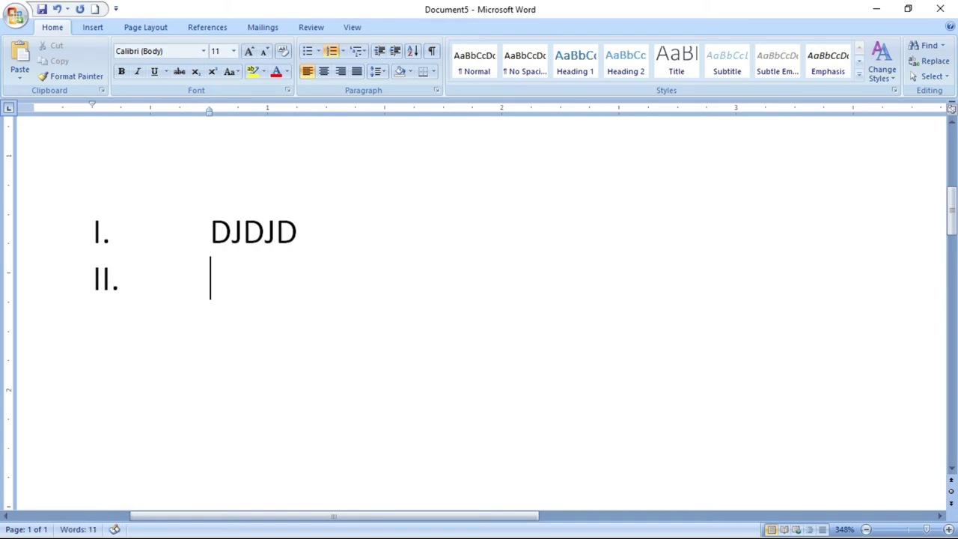
{"action": "type", "text": "ADJDJKA"}
{"action": "key", "text": "Return"}
{"action": "type", "text": "DJKDJKD"}
{"action": "key", "text": "Return"}
{"action": "type", "text": "ADJDKJD"}
{"action": "key", "text": "Return"}
{"action": "type", "text": "ASSJDJK"}
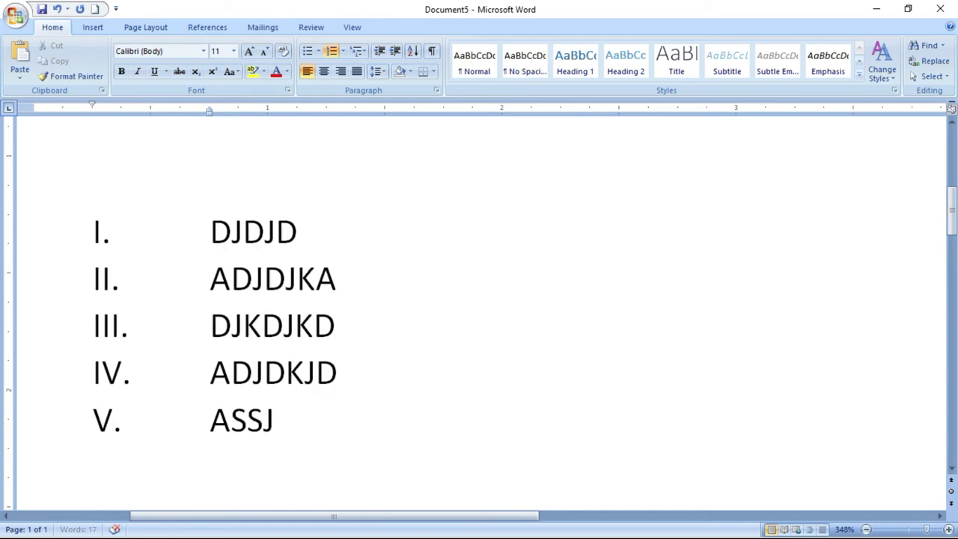
{"action": "key", "text": "Return"}
- Create a new blank document and start a round-bulleted list with the item "Welcome"
{"action": "key", "text": "ctrl+n"}
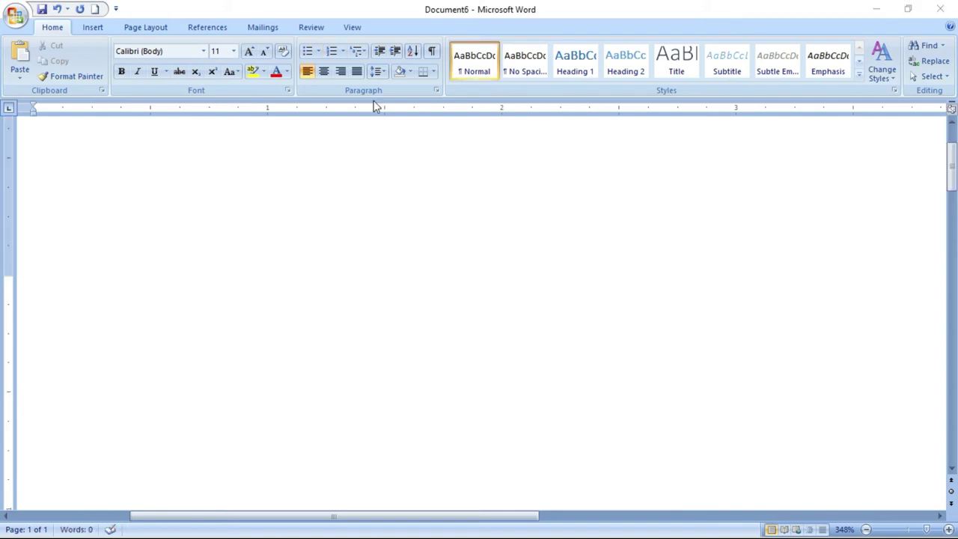
{"action": "left_click", "coordinate": [321, 54]}
{"action": "left_click", "coordinate": [320, 54]}
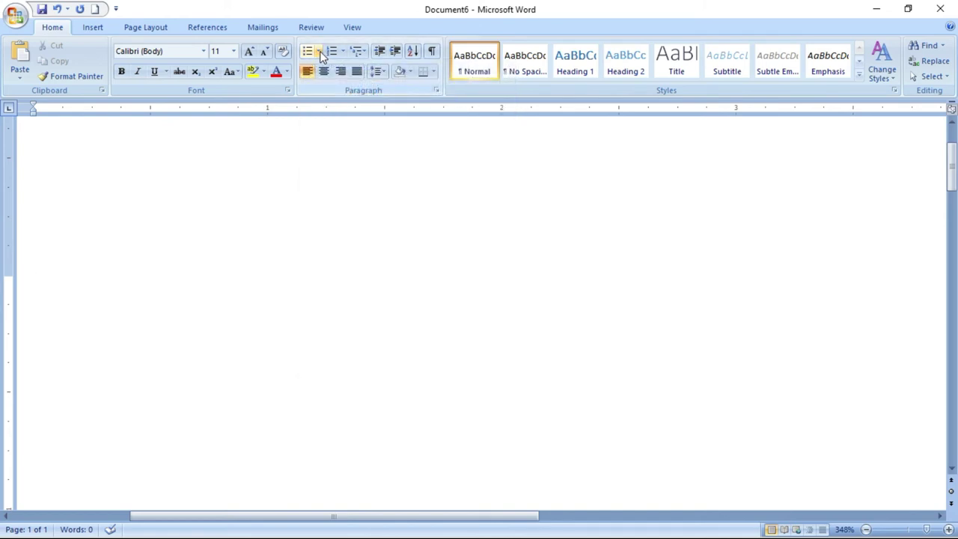
{"action": "left_click", "coordinate": [308, 52]}
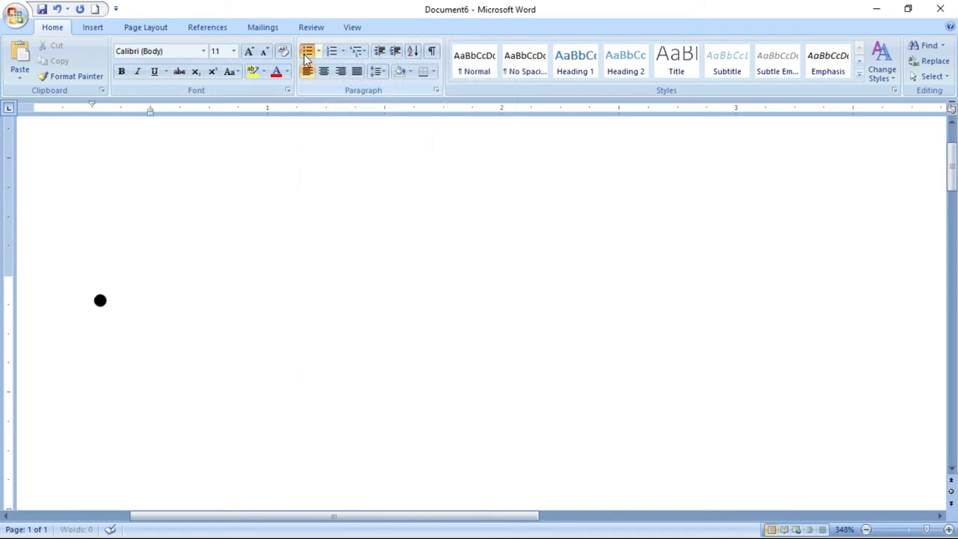
{"action": "type", "text": "Welcome"}
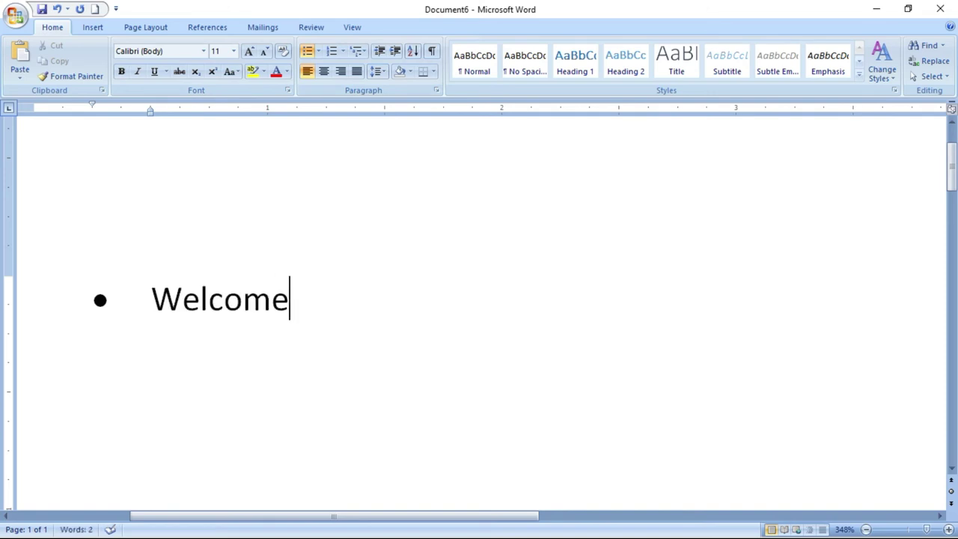
- Add the second-level bullets Djdjkdsjk and Djkdjkdkjds under "Welcome"
{"action": "key", "text": "Return"}
{"action": "key", "text": "Tab"}
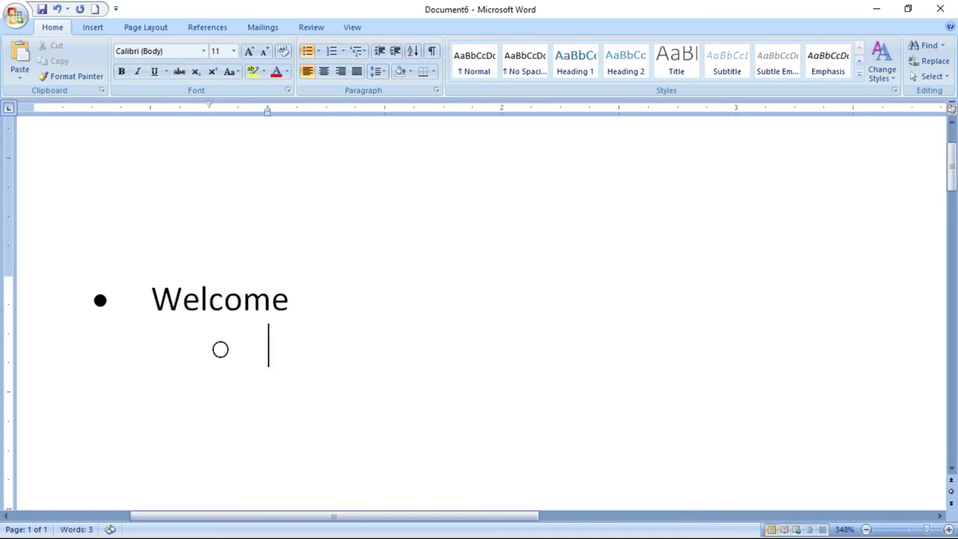
{"action": "type", "text": "djdjkdsjk"}
{"action": "key", "text": "Return"}
{"action": "type", "text": "djkdjkdkjds"}
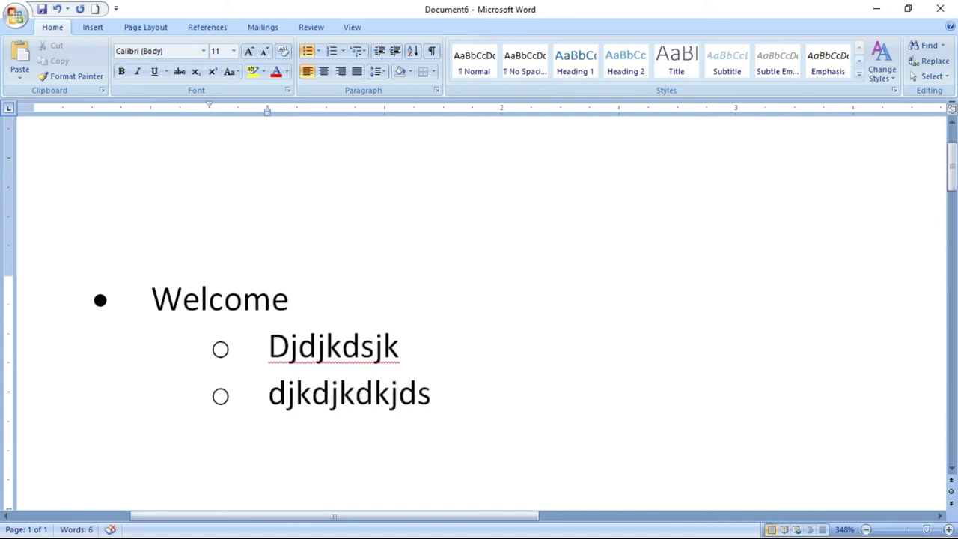
- Nest three more bullets, each one level deeper: Djkdsjksdjk at level three, Djksdjkdsj at level four and djksdjkds at level five
{"action": "key", "text": "Return"}
{"action": "key", "text": "Tab"}
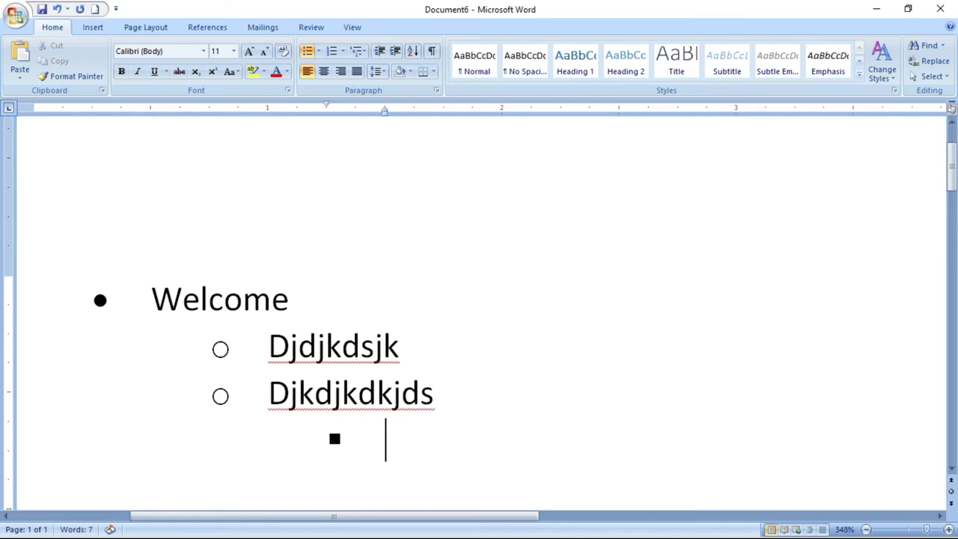
{"action": "type", "text": "djkdsjksdjk"}
{"action": "key", "text": "Return"}
{"action": "key", "text": "Tab"}
{"action": "type", "text": "djksdjkdsj"}
{"action": "key", "text": "Return"}
{"action": "key", "text": "Tab"}
{"action": "type", "text": "djksdjkds"}
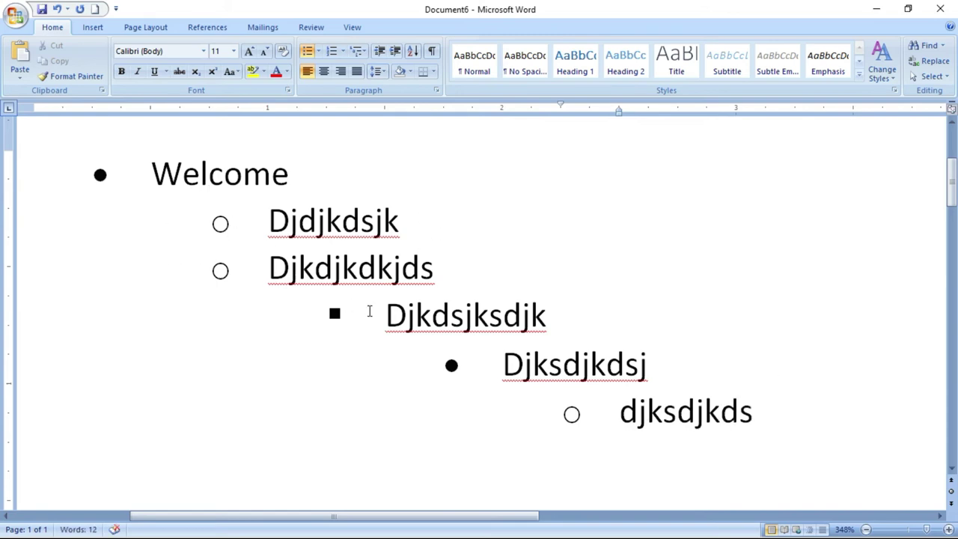
- Change the list level of the last bullet, djksdjkds, to the fourth level
{"action": "left_click", "coordinate": [318, 51]}
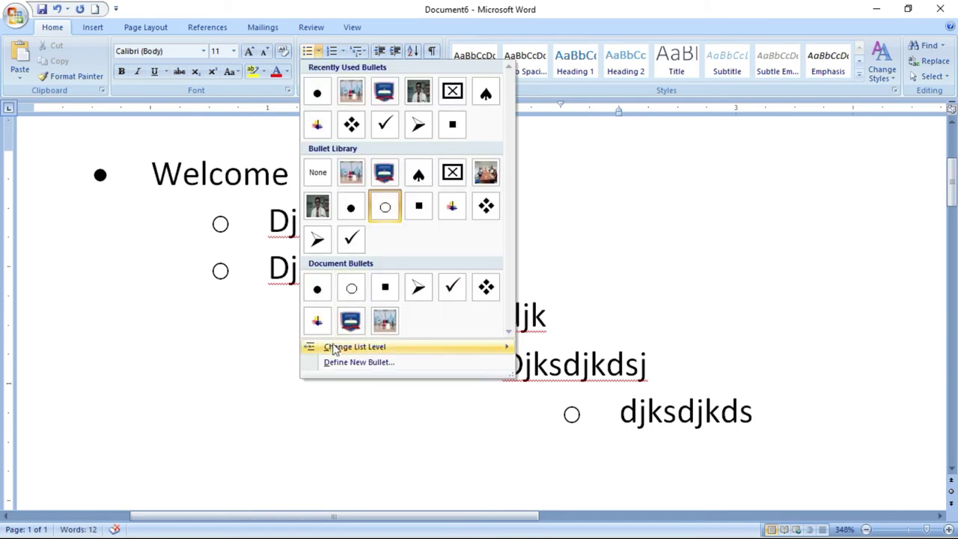
{"action": "mouse_move", "coordinate": [341, 352]}
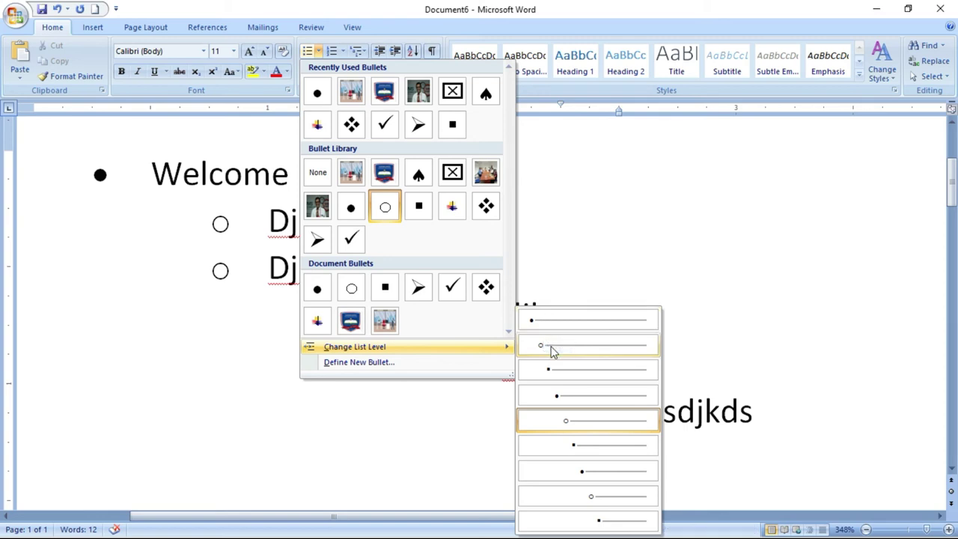
{"action": "left_click", "coordinate": [569, 395]}
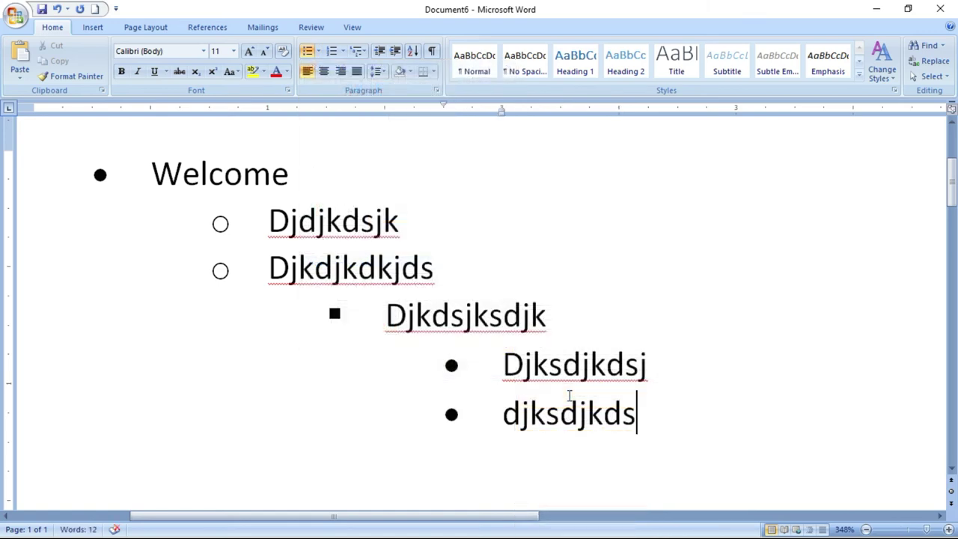
- Add an empty fifth-level bullet at the end of the list and restyle it with the multicoloured cross symbol
{"action": "key", "text": "Return"}
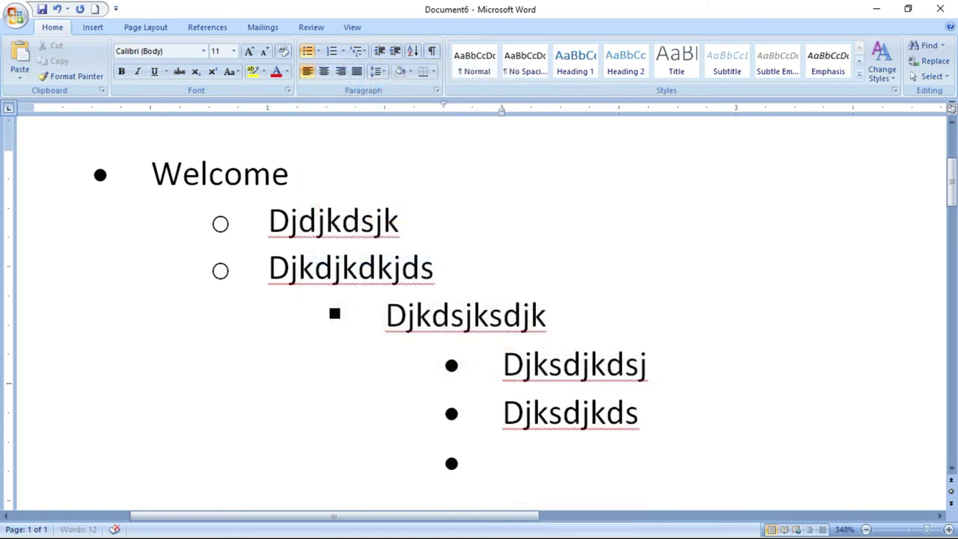
{"action": "key", "text": "Tab"}
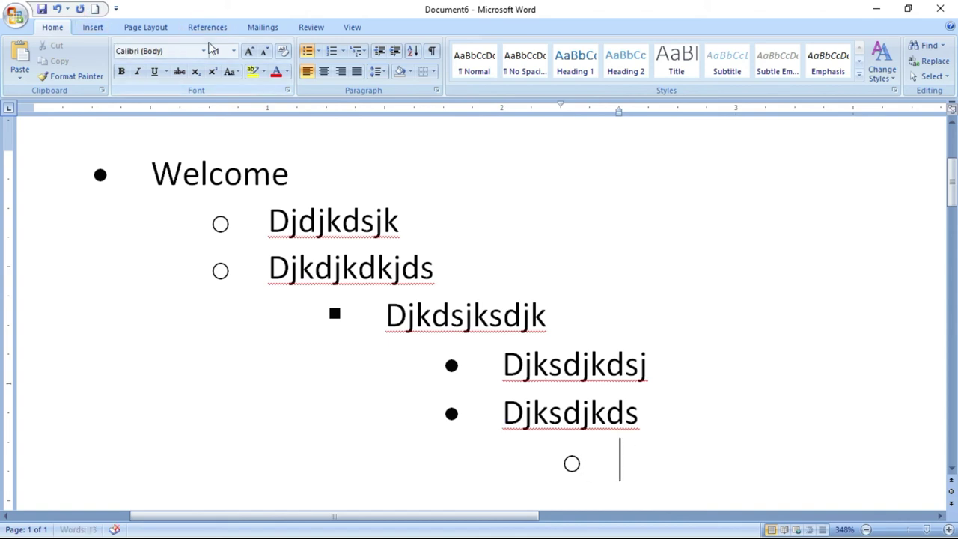
{"action": "left_click", "coordinate": [319, 51]}
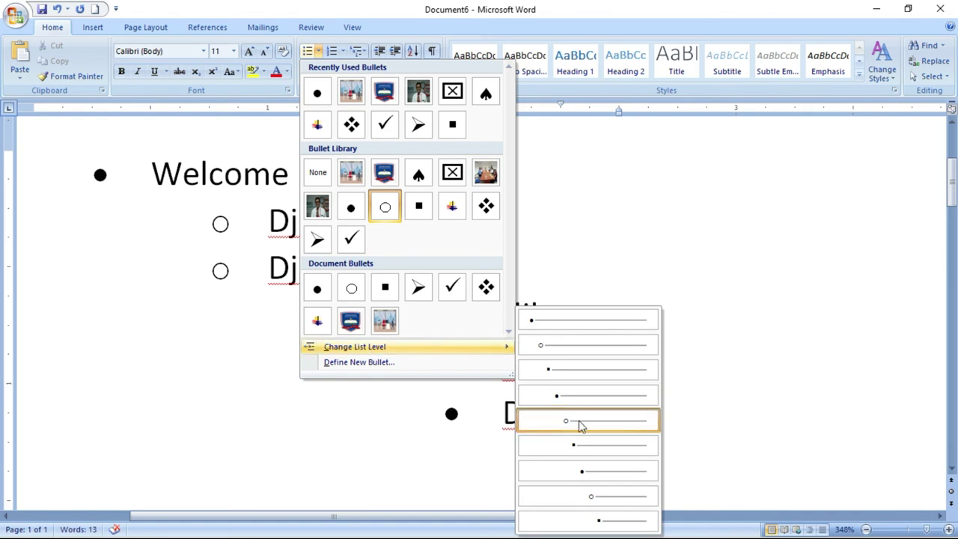
{"action": "left_click", "coordinate": [455, 209]}
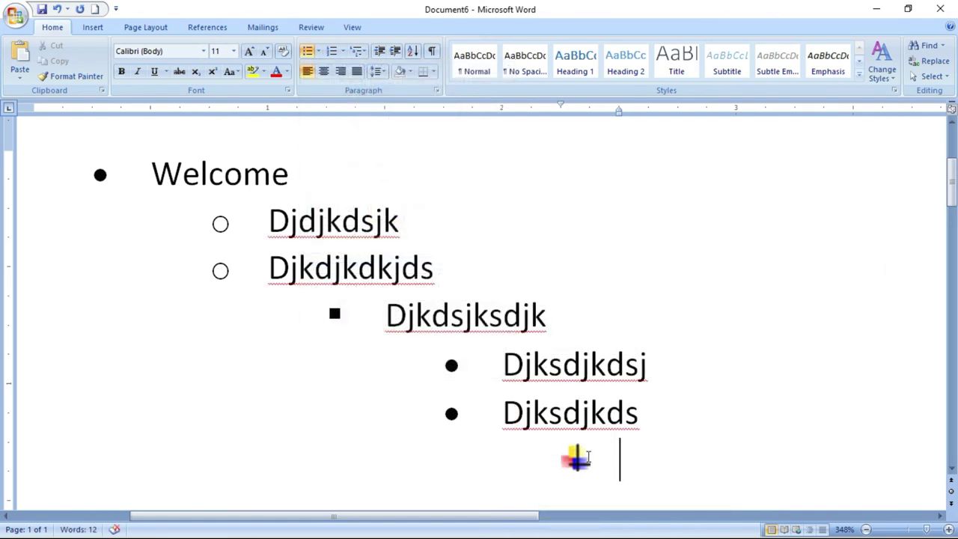
- Change the bullets of the two second-level items, Djdjkdsjk and Djkdjkdkjds, to check marks
{"action": "left_click_drag", "start_coordinate": [269, 221], "coordinate": [453, 277]}
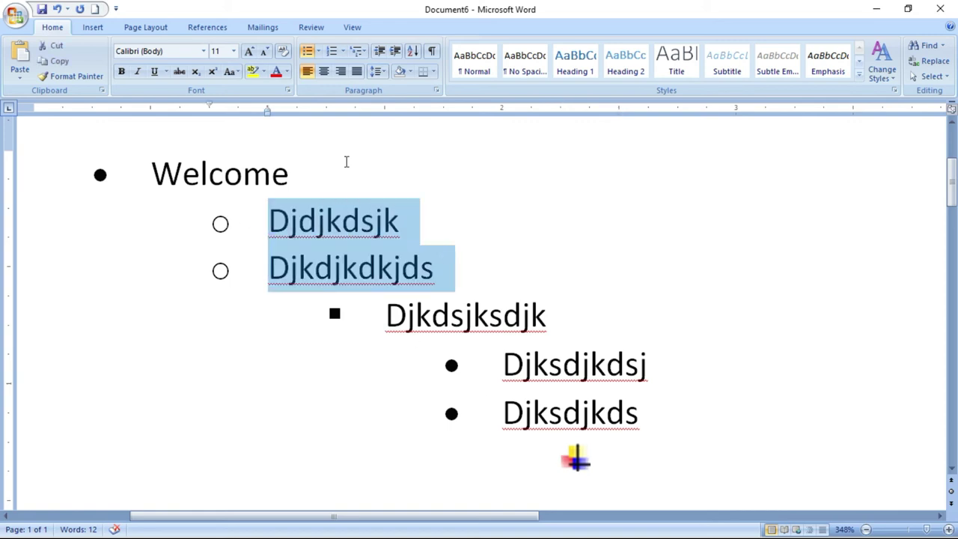
{"action": "left_click", "coordinate": [320, 52]}
{"action": "mouse_move", "coordinate": [361, 349]}
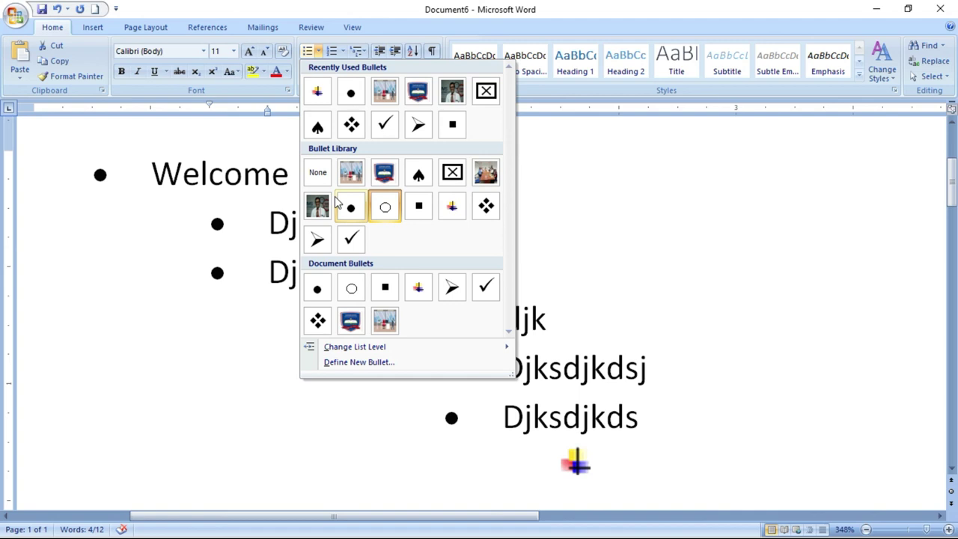
{"action": "left_click", "coordinate": [339, 241]}
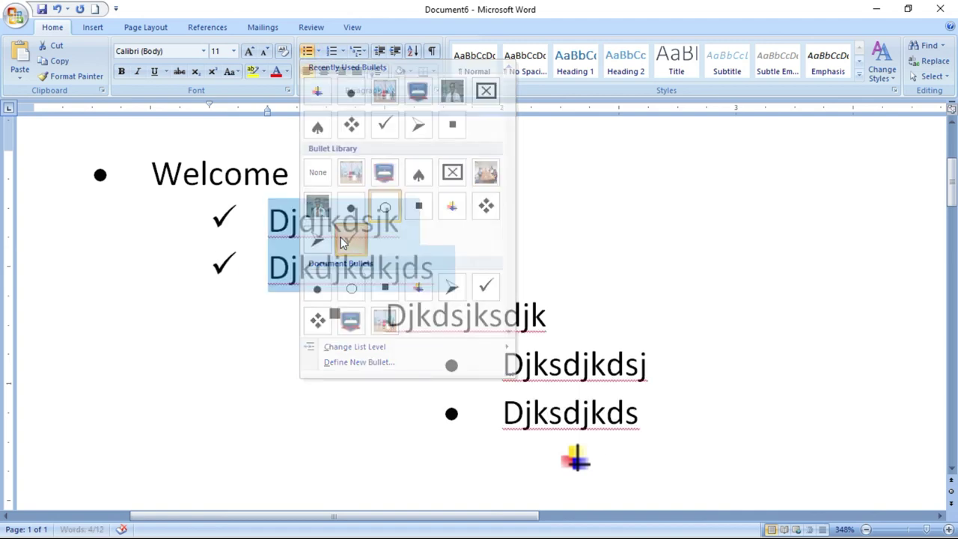
- Change the list level of the item Djkdjkdkjds to level 4
{"action": "left_click", "coordinate": [507, 292]}
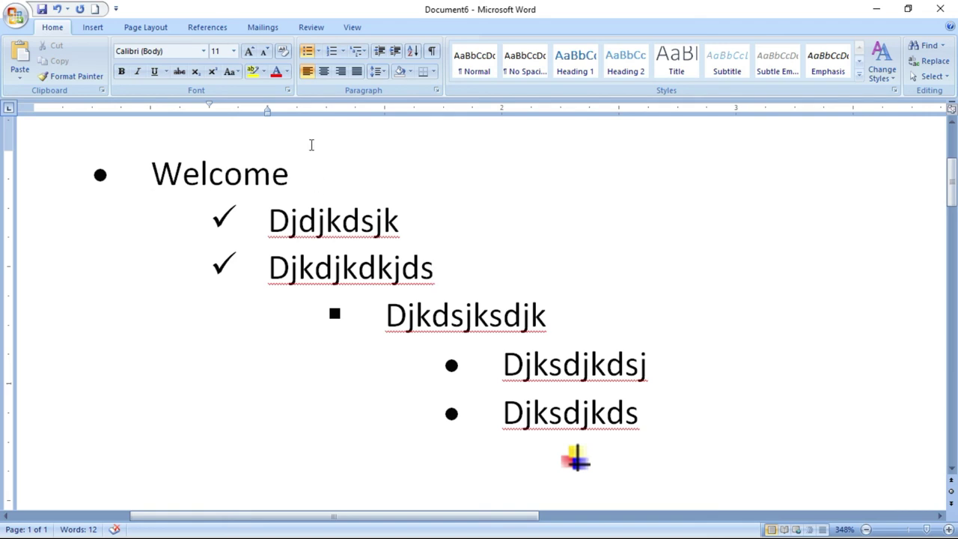
{"action": "left_click", "coordinate": [318, 51]}
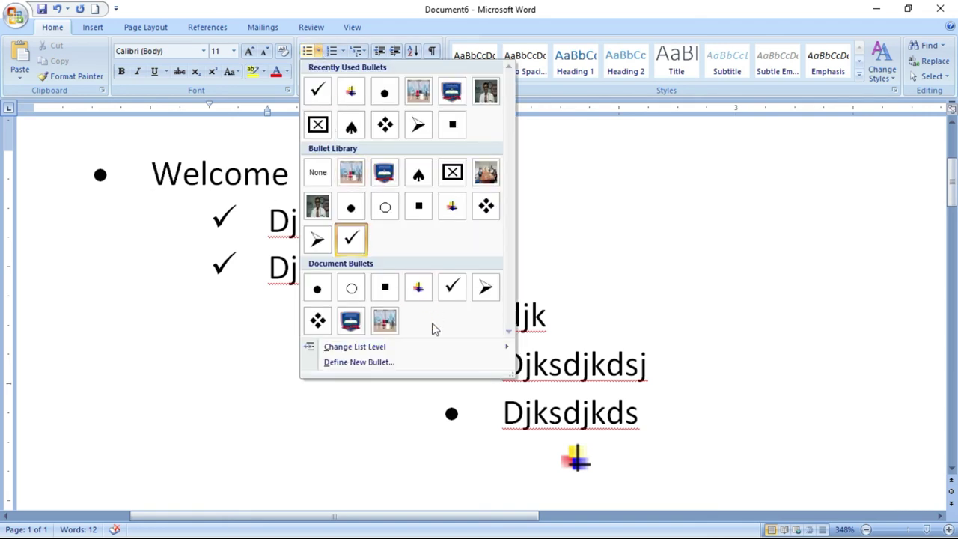
{"action": "mouse_move", "coordinate": [419, 347]}
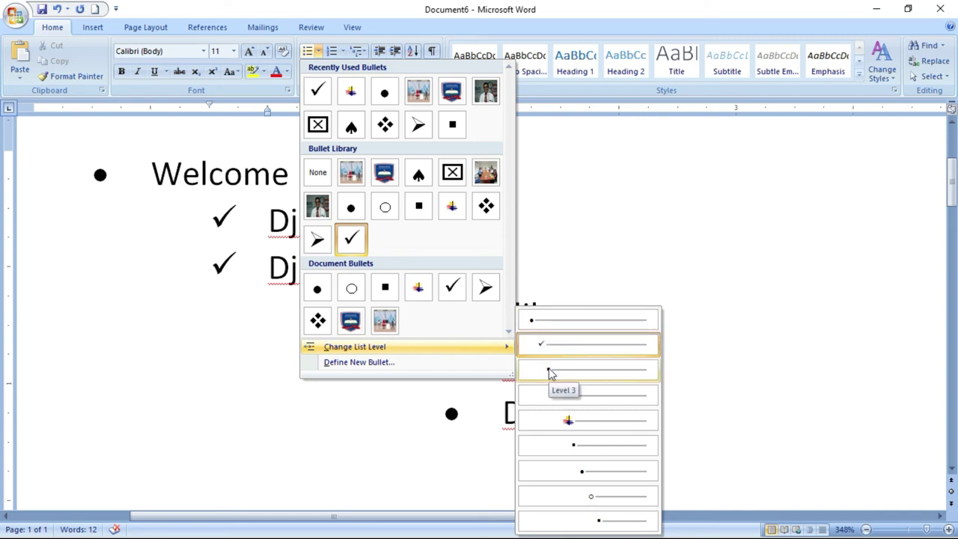
{"action": "left_click", "coordinate": [573, 399]}
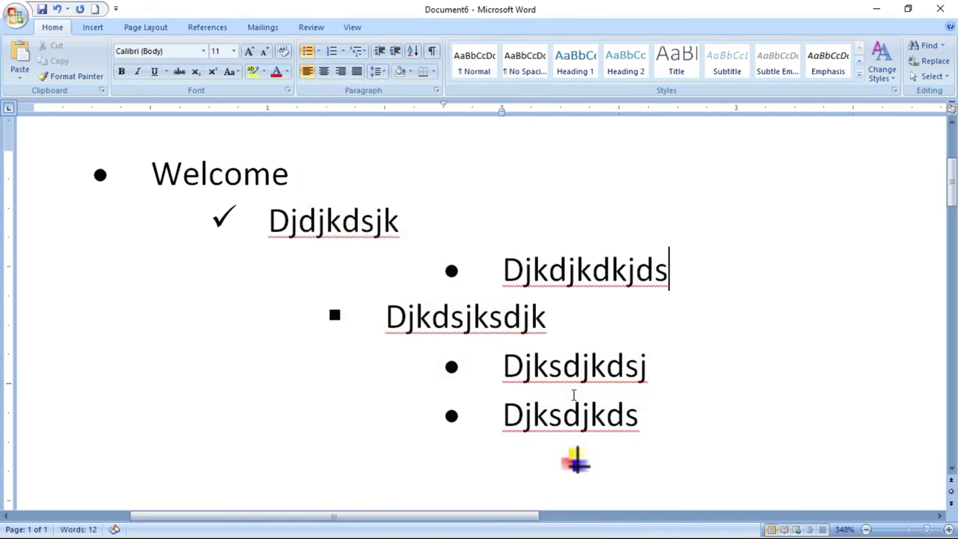